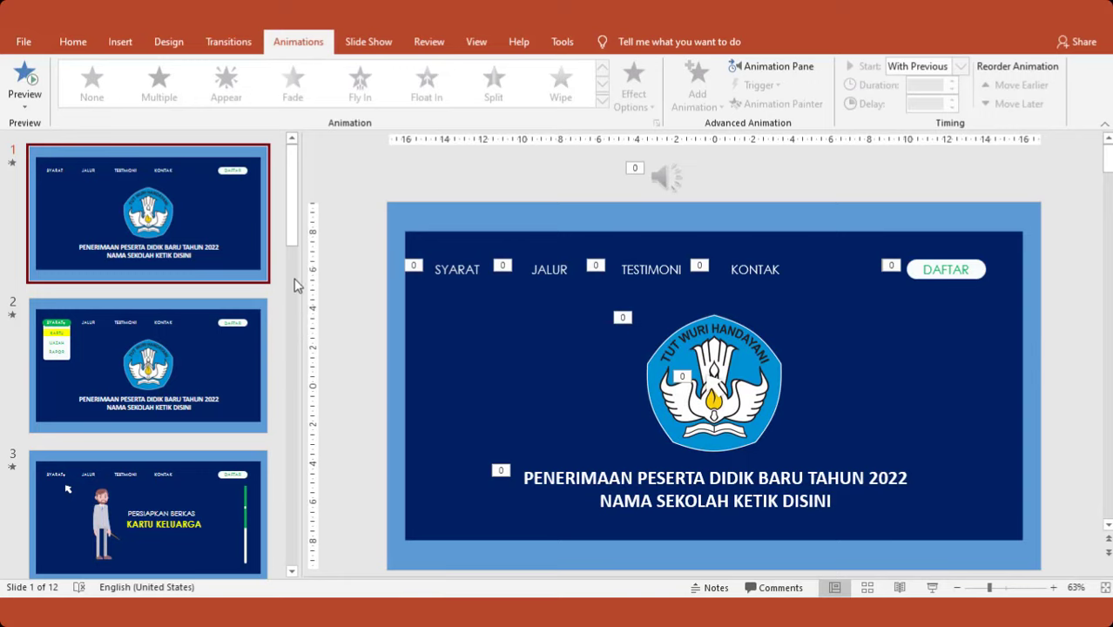
Inspect the logo, the title text and its school-name line on slide 1
drag(294, 313, 306, 149)
click(741, 432)
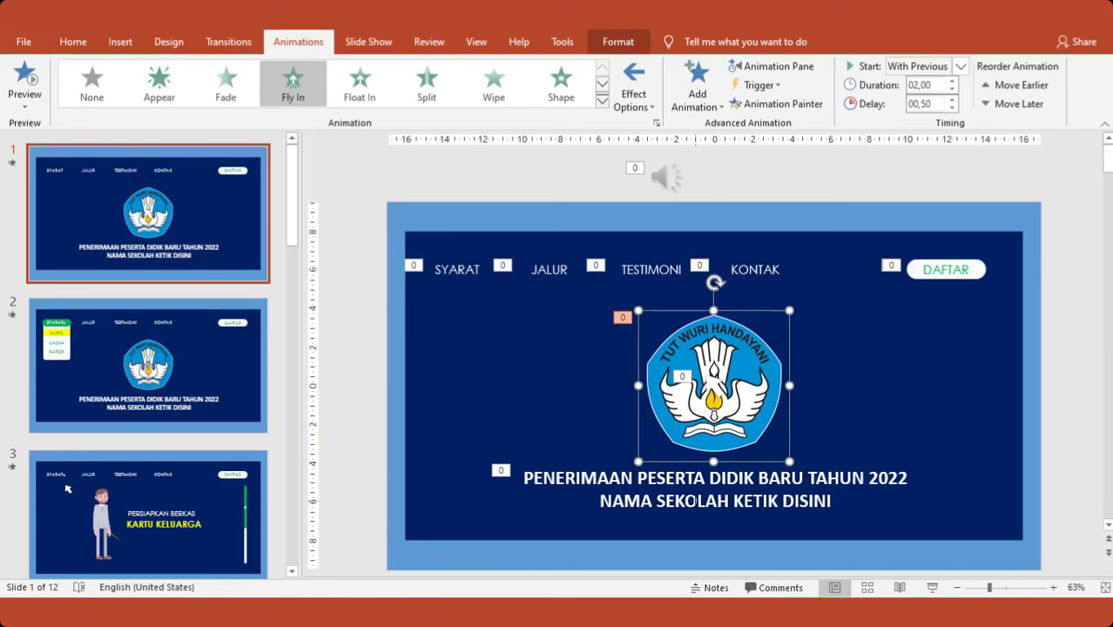
click(697, 501)
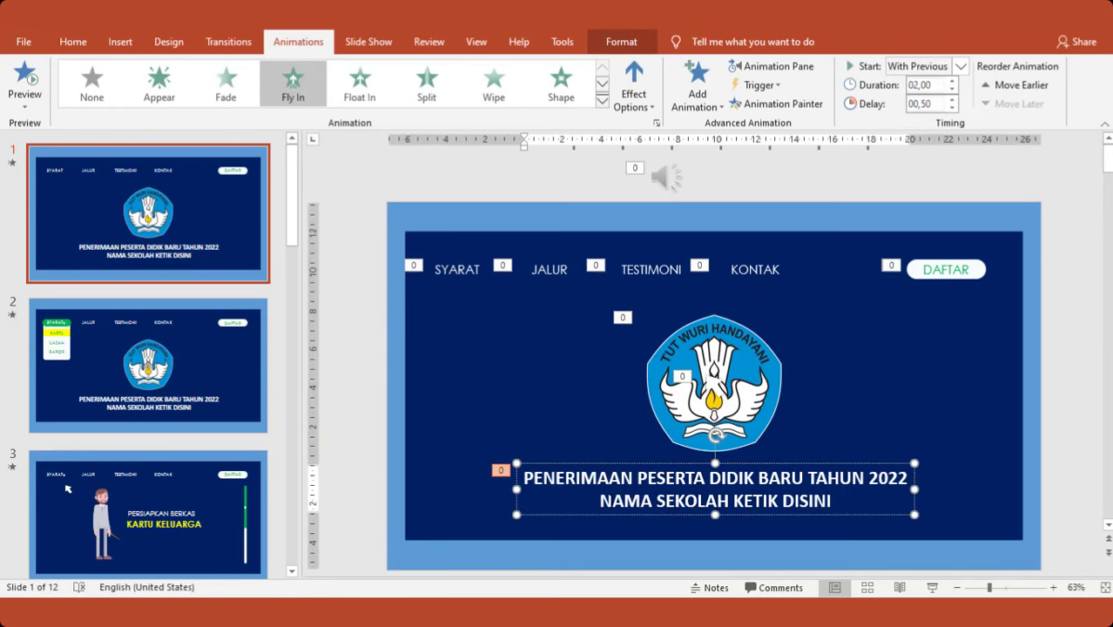
drag(599, 501, 827, 502)
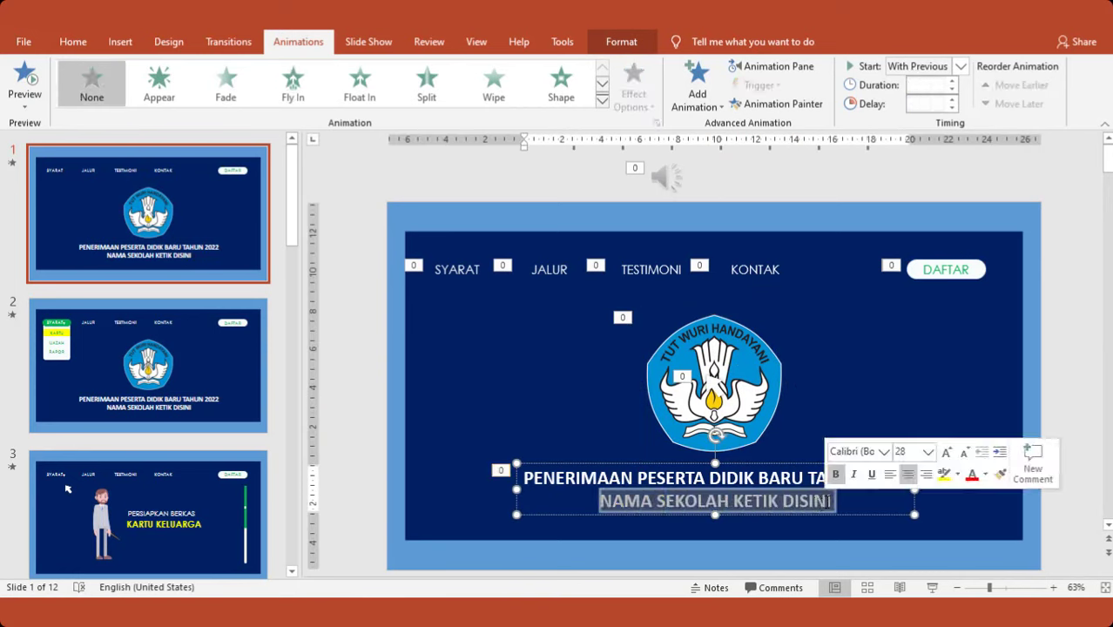
click(769, 540)
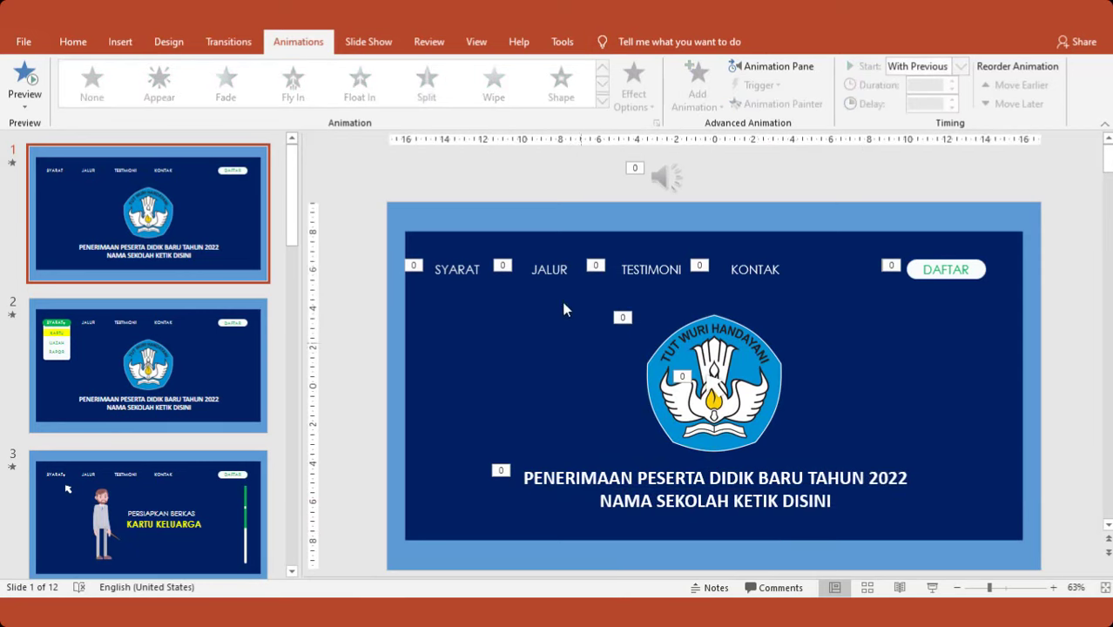
Check the animation settings of SYARAT, JALUR, TESTIMONI, KONTAK and the DAFTAR button on slide 1
click(457, 269)
click(550, 269)
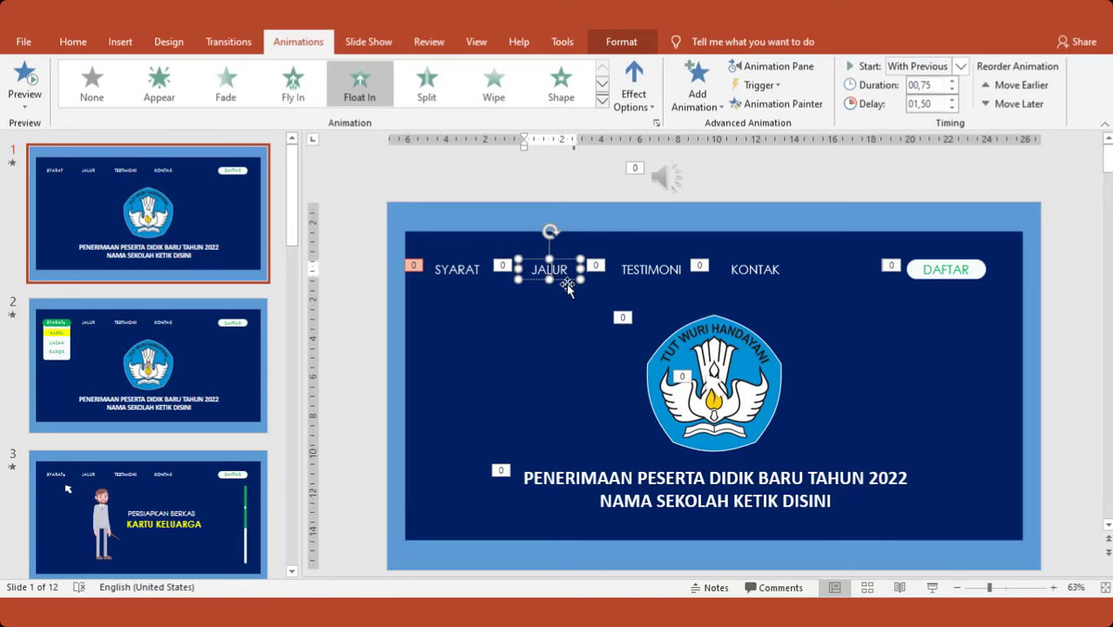
click(653, 269)
click(751, 278)
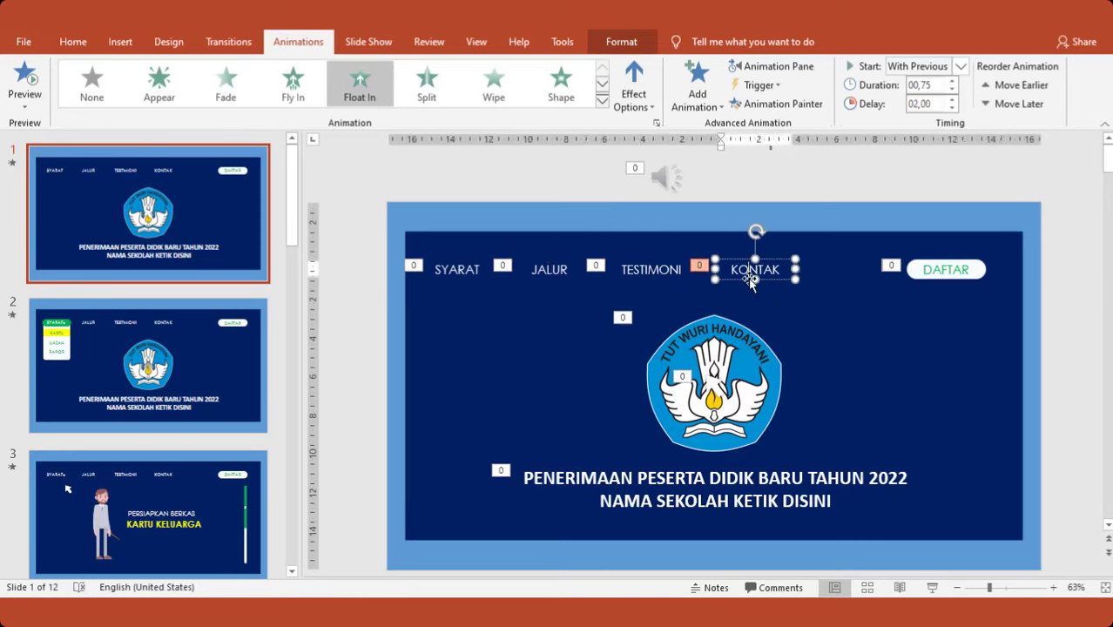
click(947, 274)
click(858, 345)
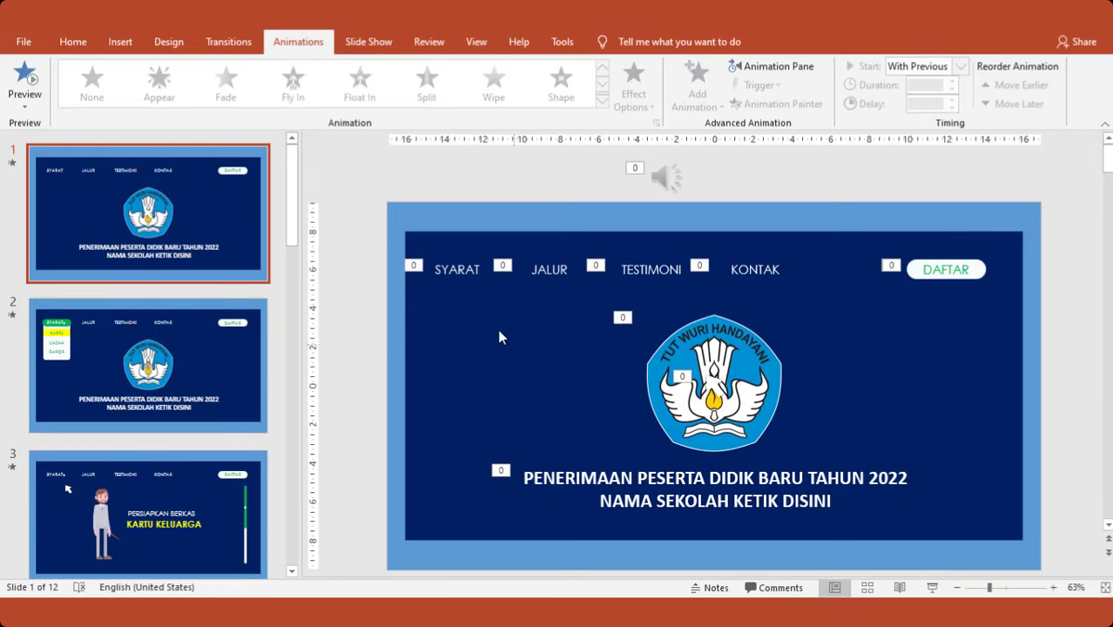
Inspect the KARTU, IJAZAH and RAPOR entries in the SYARAT dropdown on slide 2
click(87, 353)
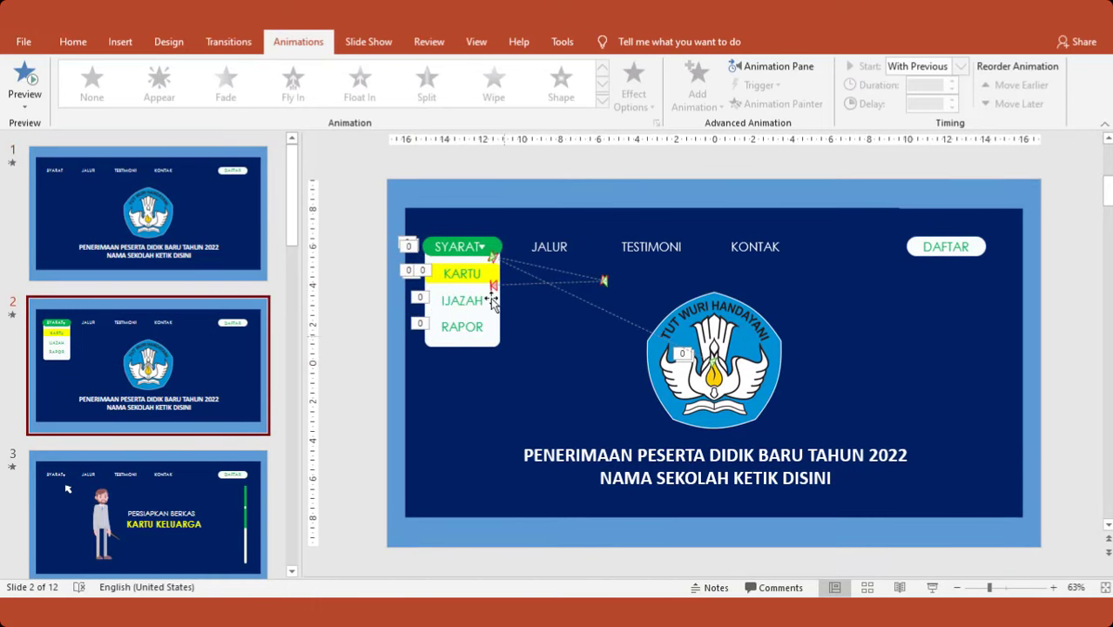
click(466, 273)
click(462, 327)
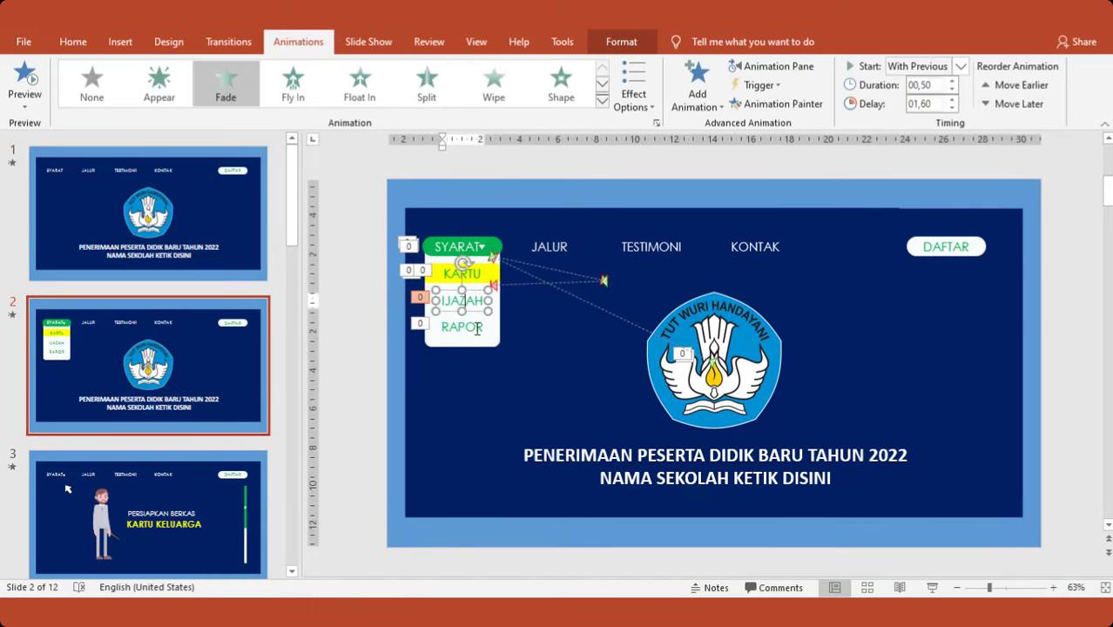
click(570, 378)
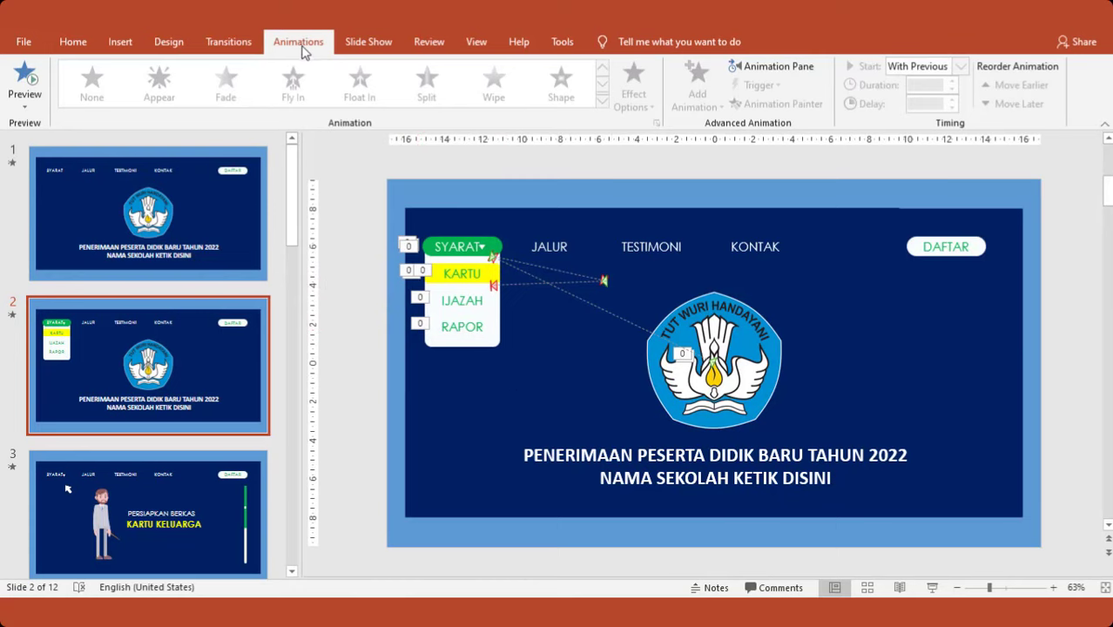
Display the Animation Pane and locate the title and logo animations of slide 1 in it
click(788, 68)
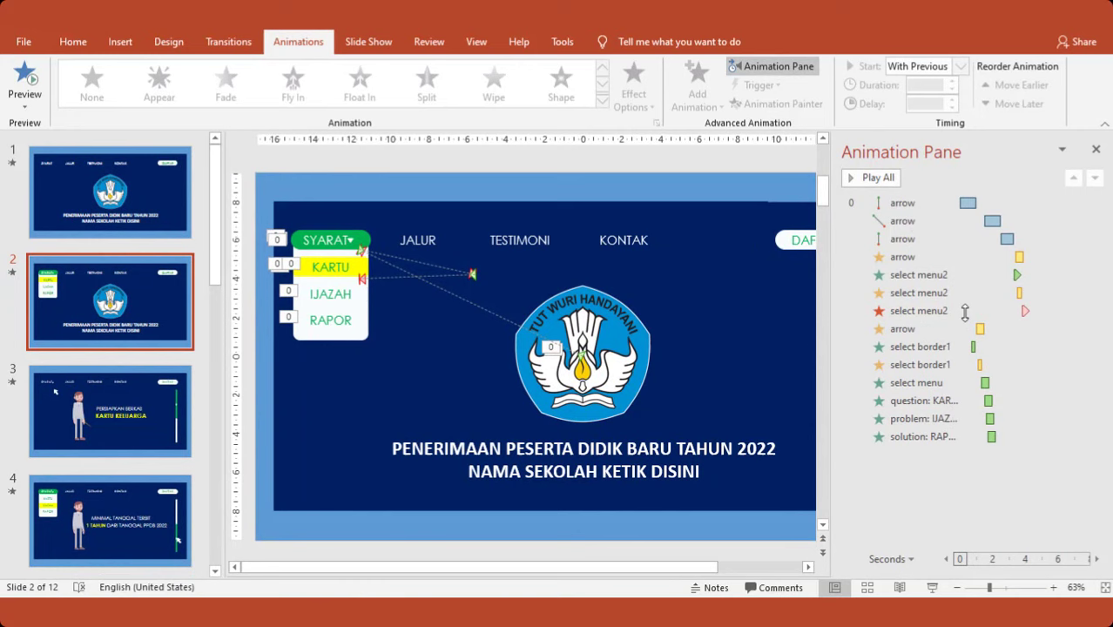
click(168, 196)
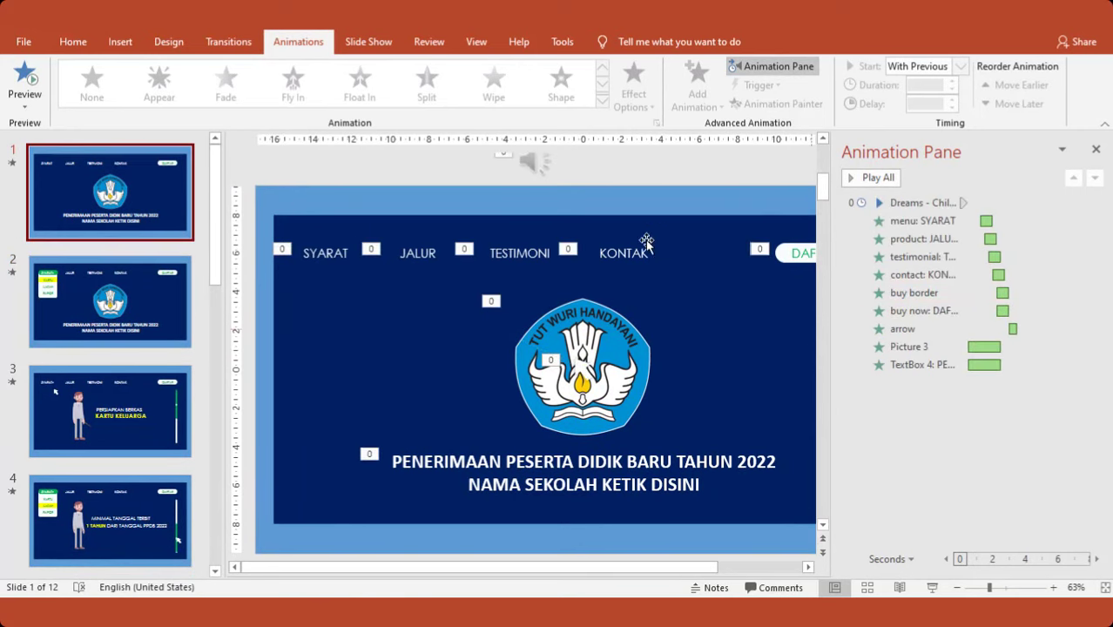
click(1010, 366)
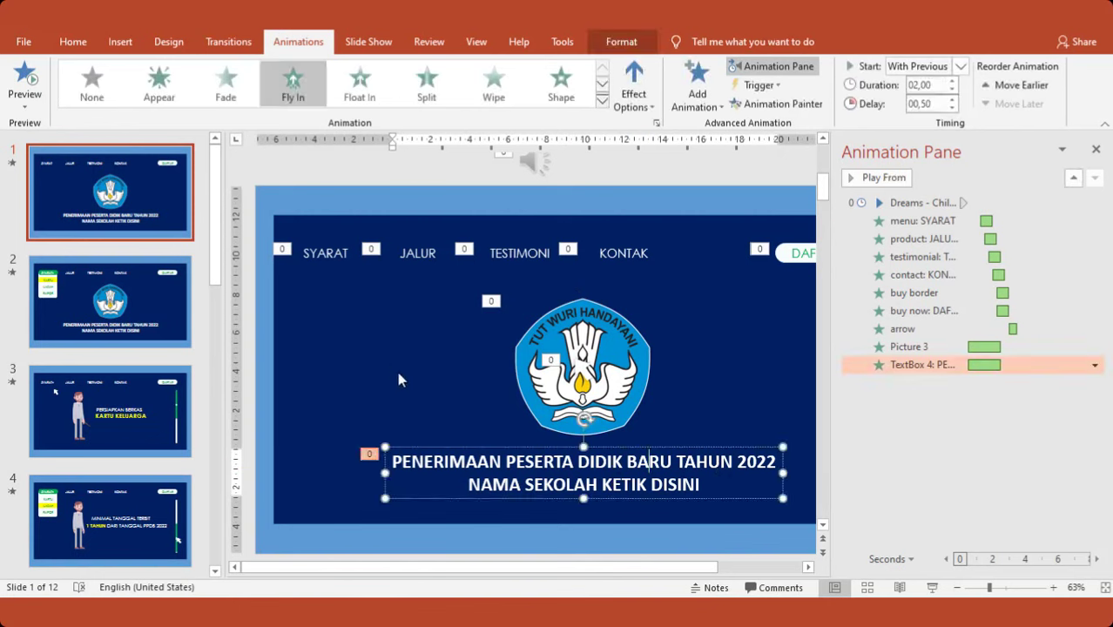
click(627, 347)
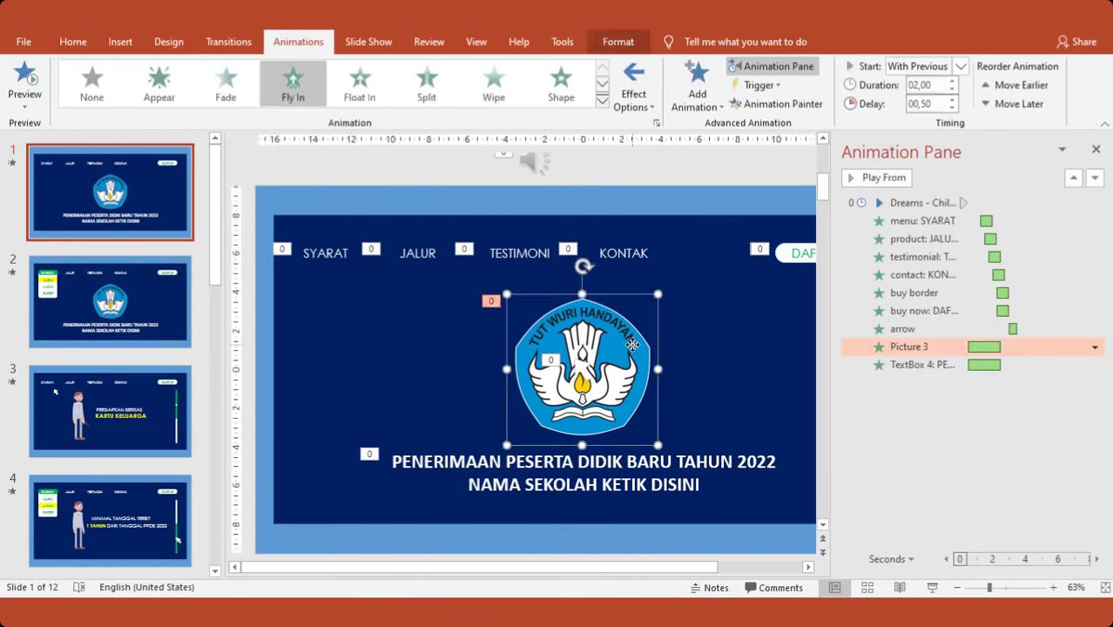
Review the timing and effect options of the logo's Fly In animation, closing the dialog without changes
click(1077, 347)
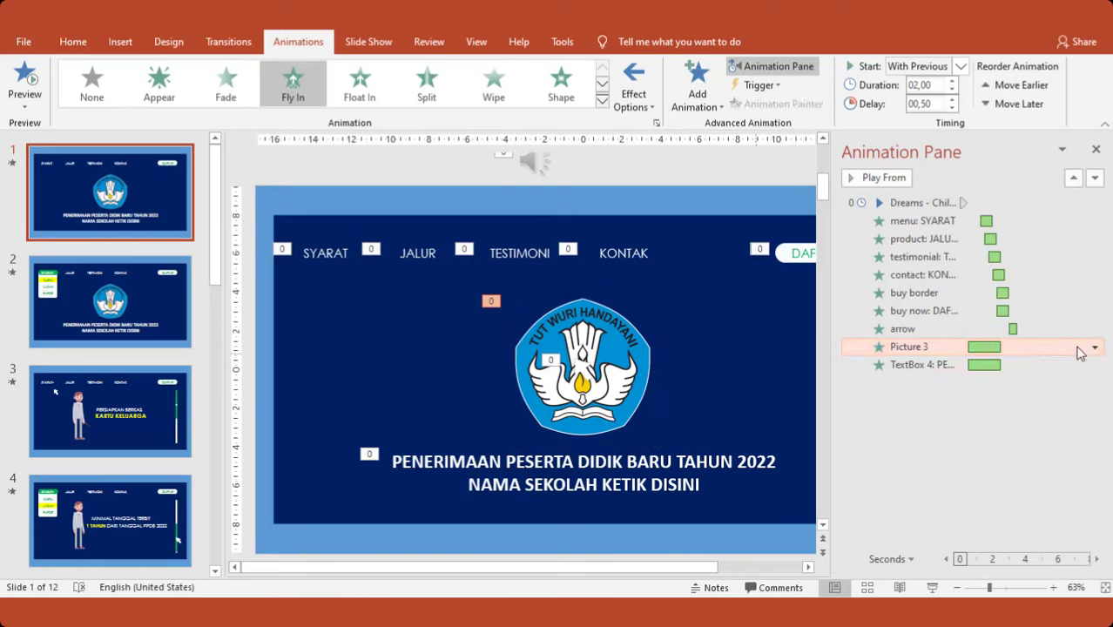
click(1094, 346)
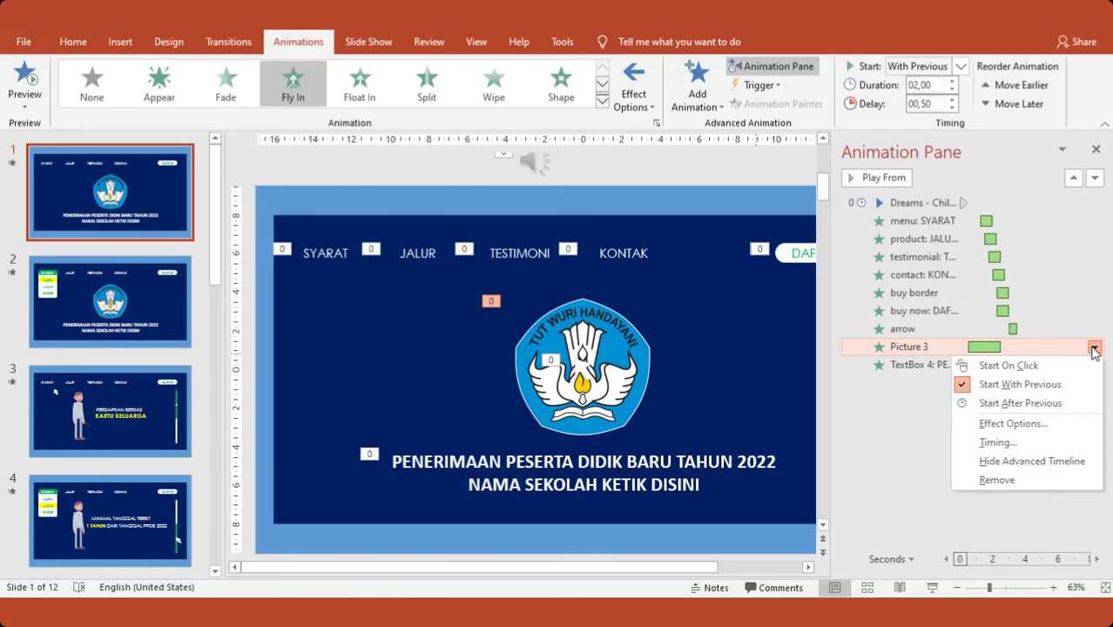
click(1033, 446)
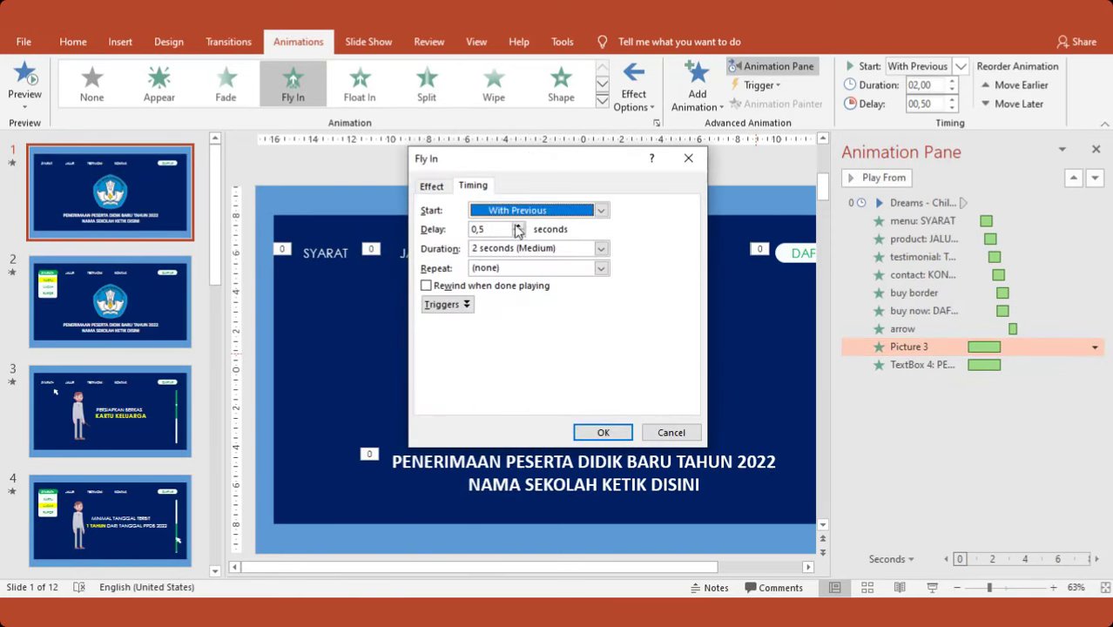
click(431, 187)
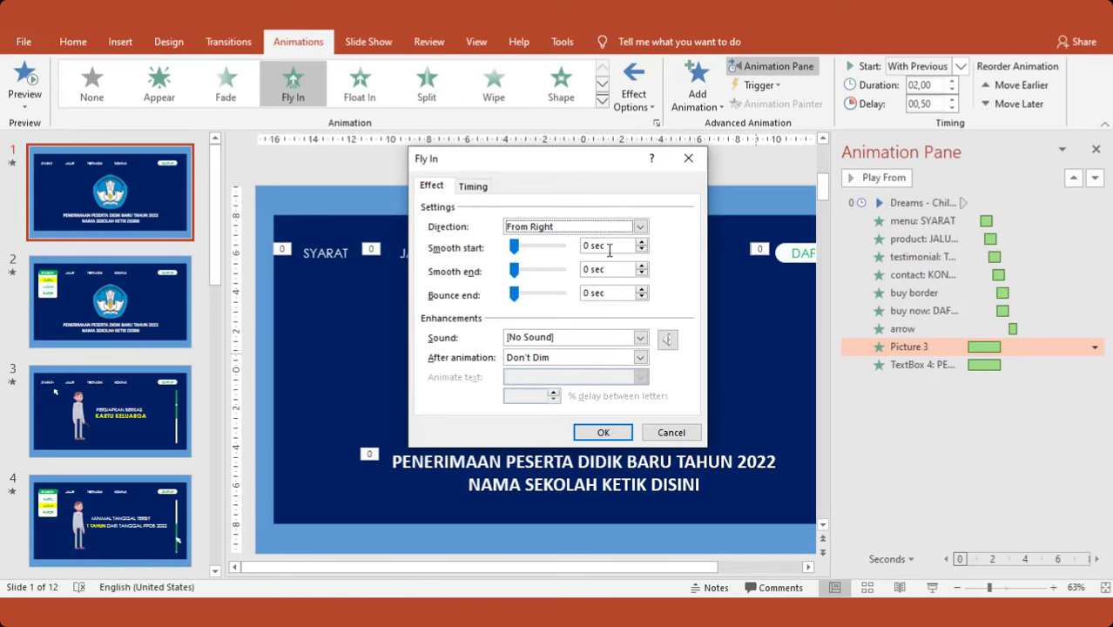
click(670, 431)
Examine the animations of the SYARAT heading, its green border and its dropdown entries on slide 2
click(166, 297)
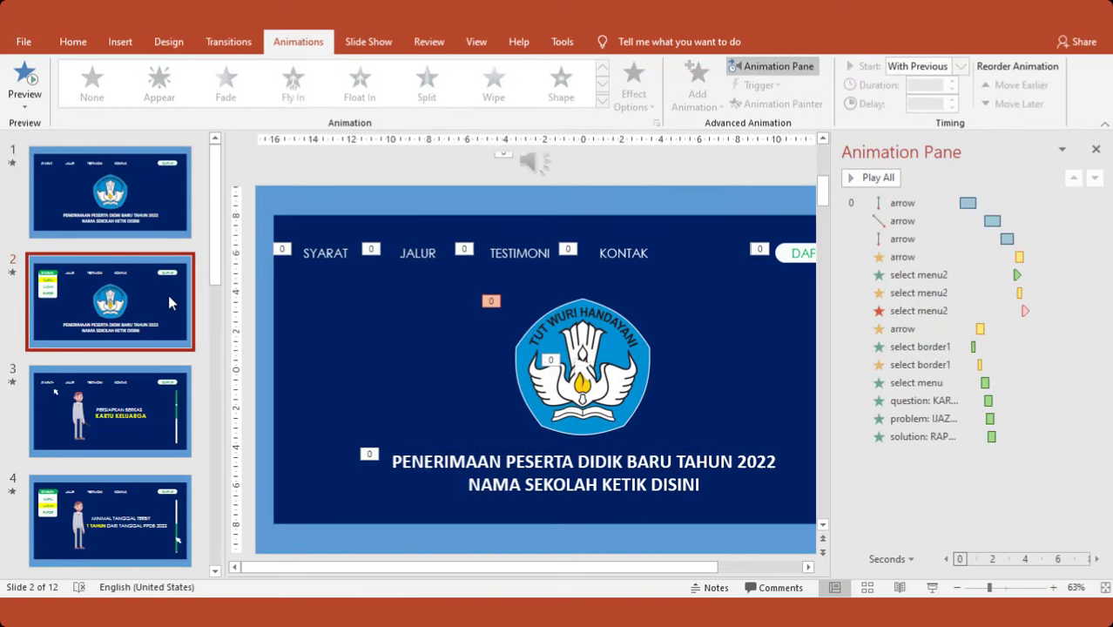
click(337, 239)
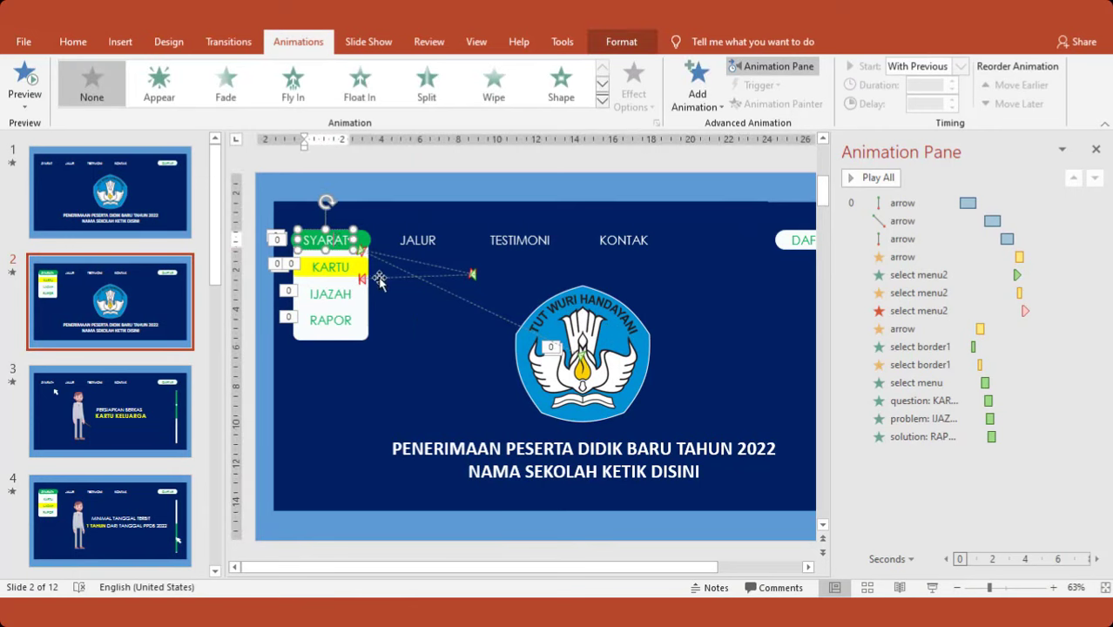
click(339, 272)
click(346, 300)
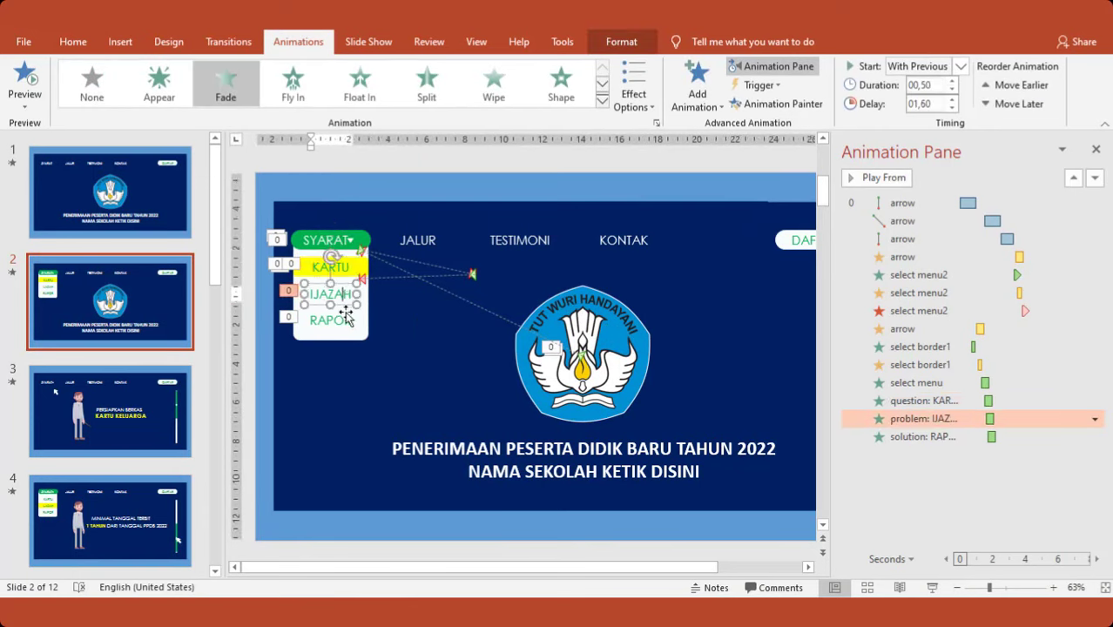
click(343, 320)
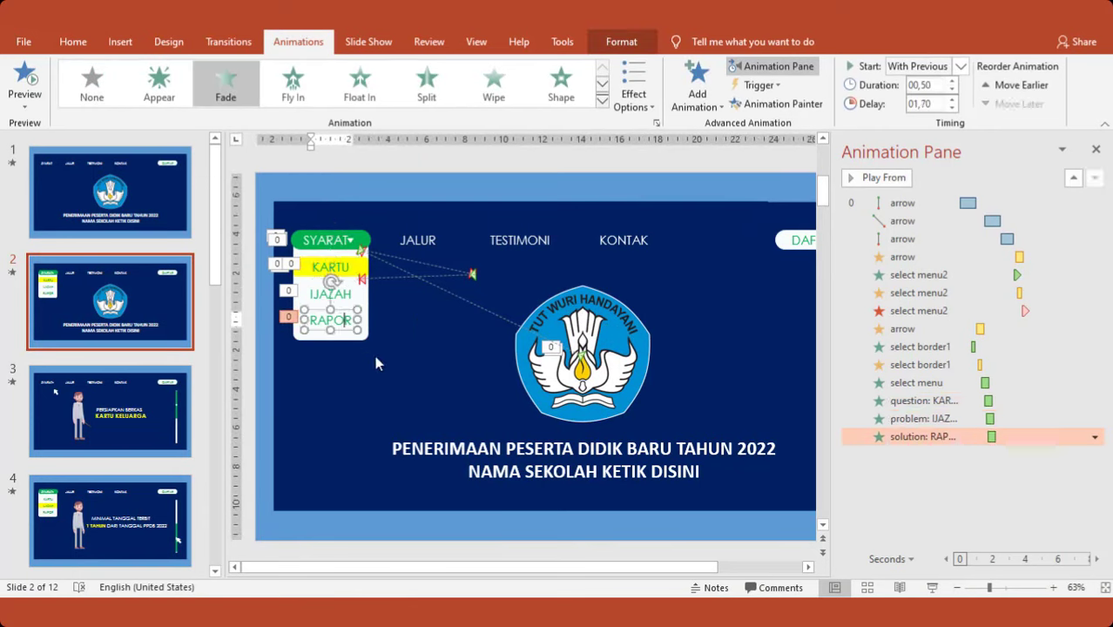
click(366, 238)
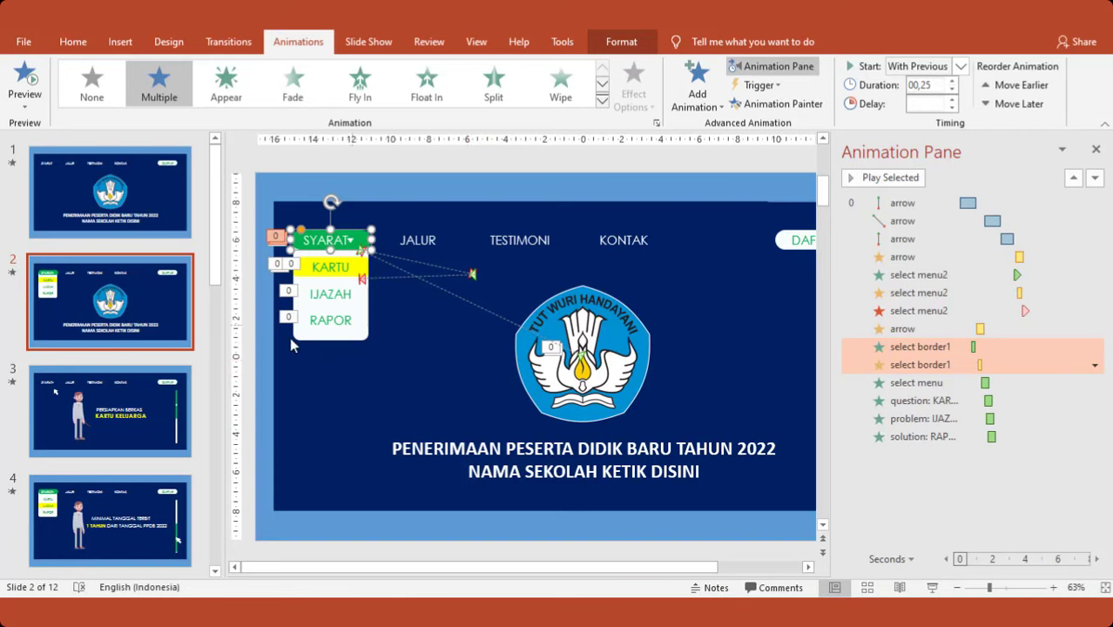
Compare the layouts and animation lists of slides 1, 2 and 3
click(159, 404)
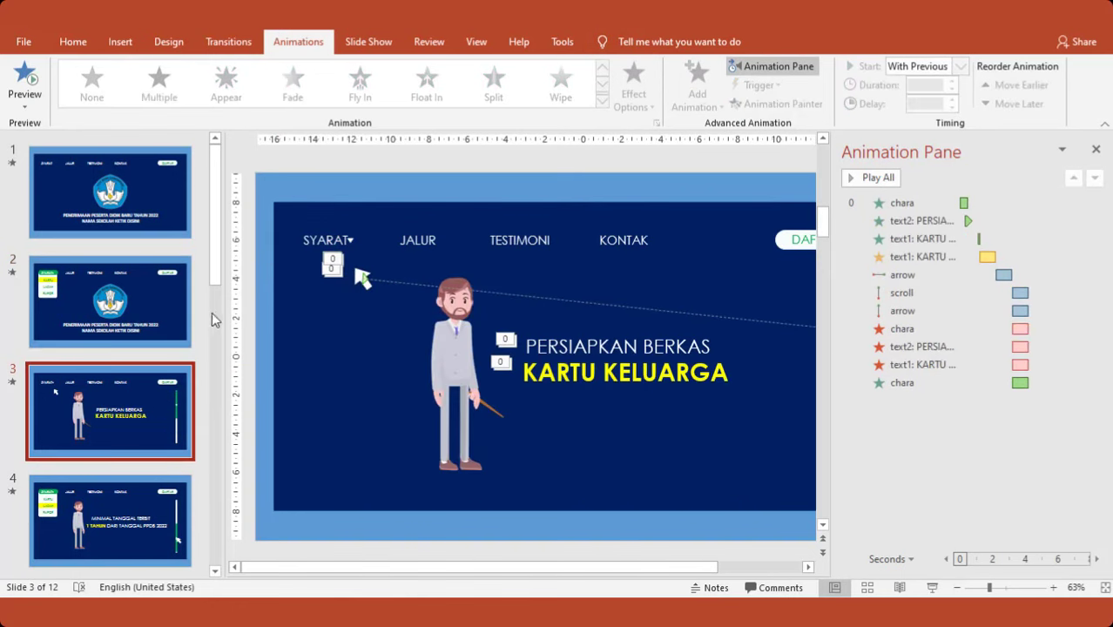
click(163, 194)
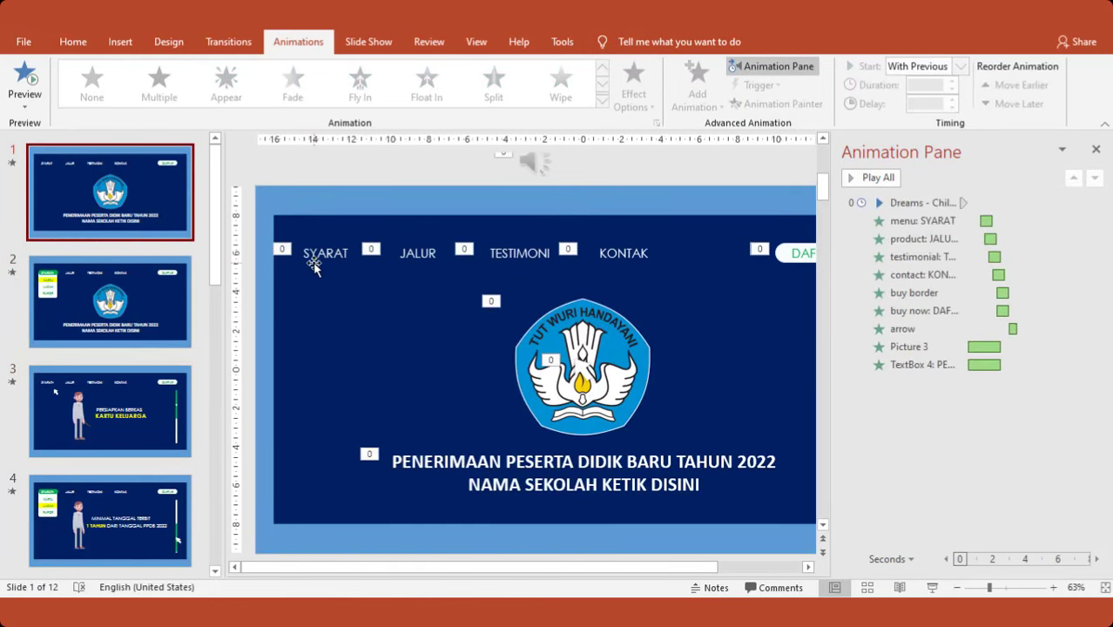
click(164, 296)
click(165, 406)
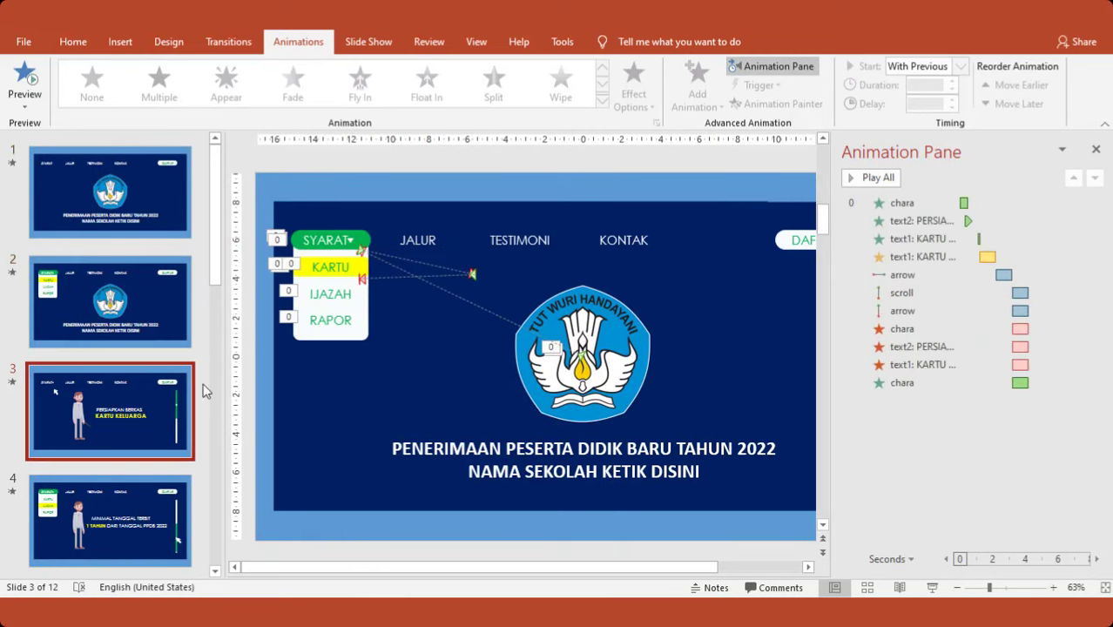
click(166, 200)
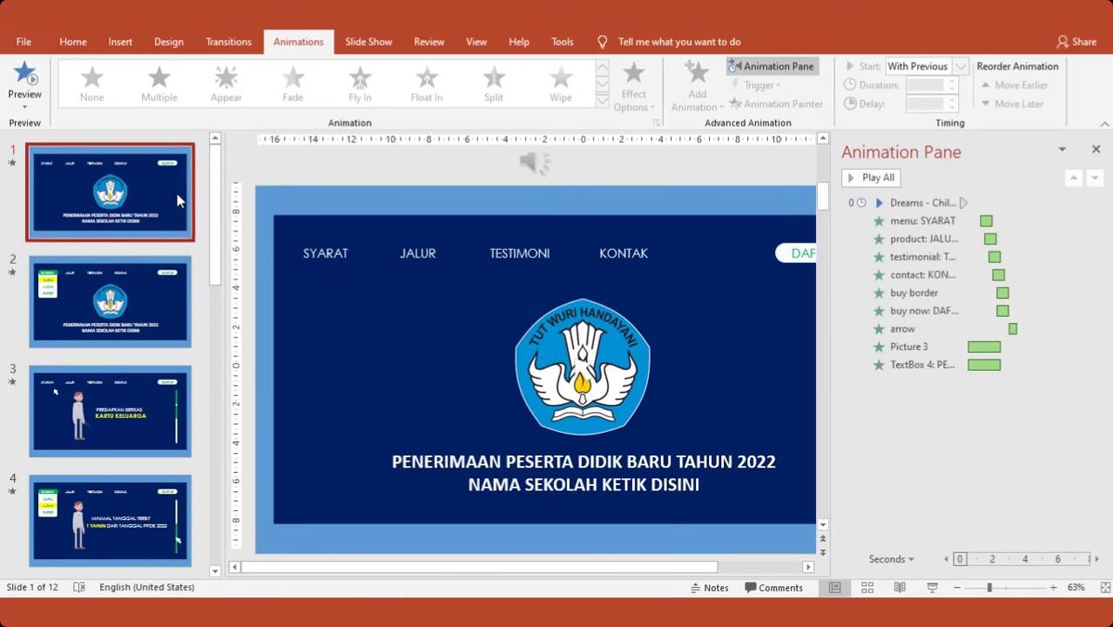
Inspect the animations of the PERSIAPKAN BERKAS and KARTU KELUARGA texts on slide 3
click(159, 401)
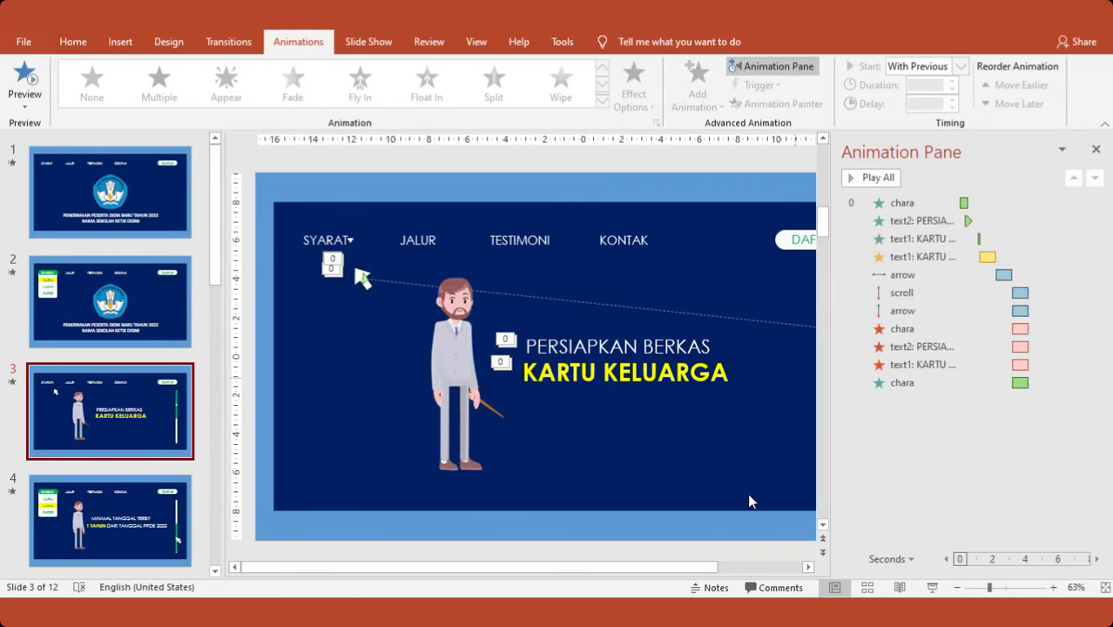
drag(695, 570, 779, 572)
click(567, 346)
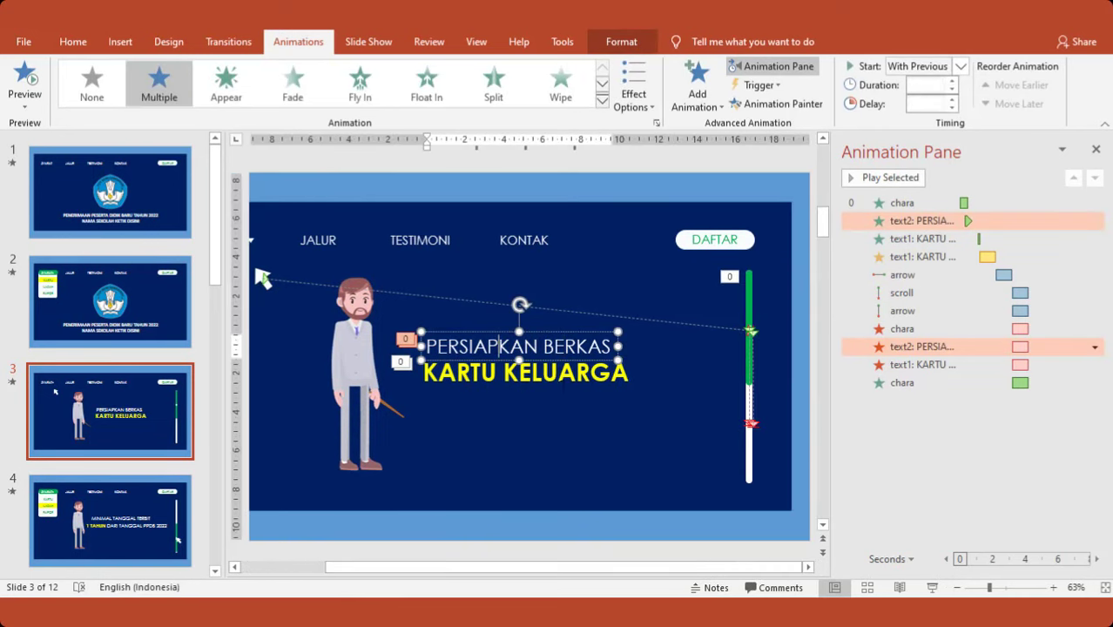
click(582, 373)
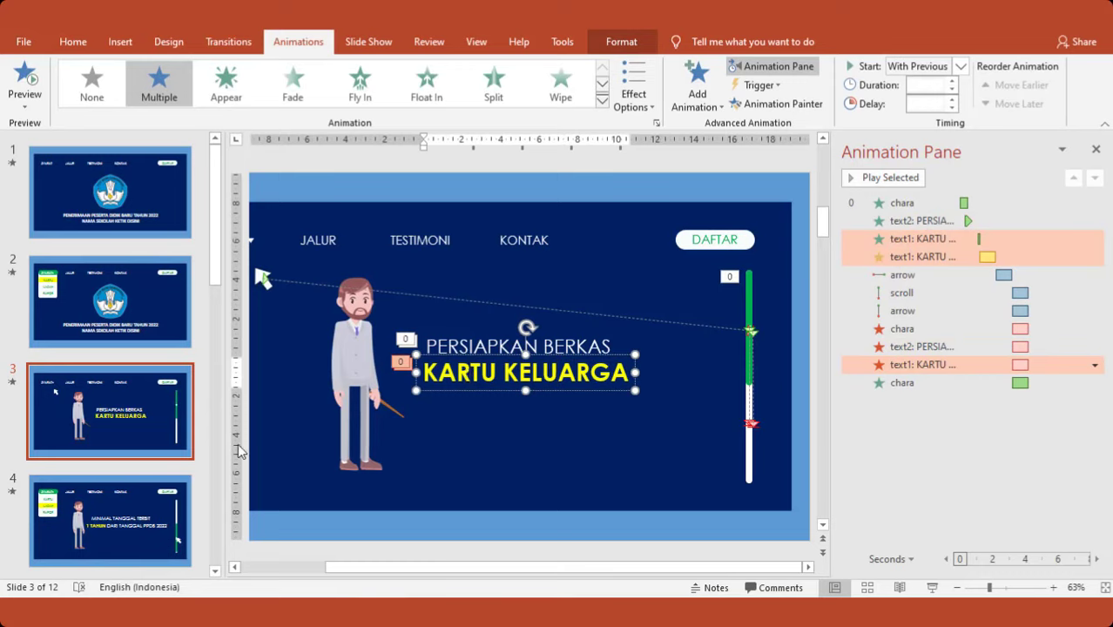
Inspect the animations of the two text lines about the minimum issue date on slide 4
click(135, 545)
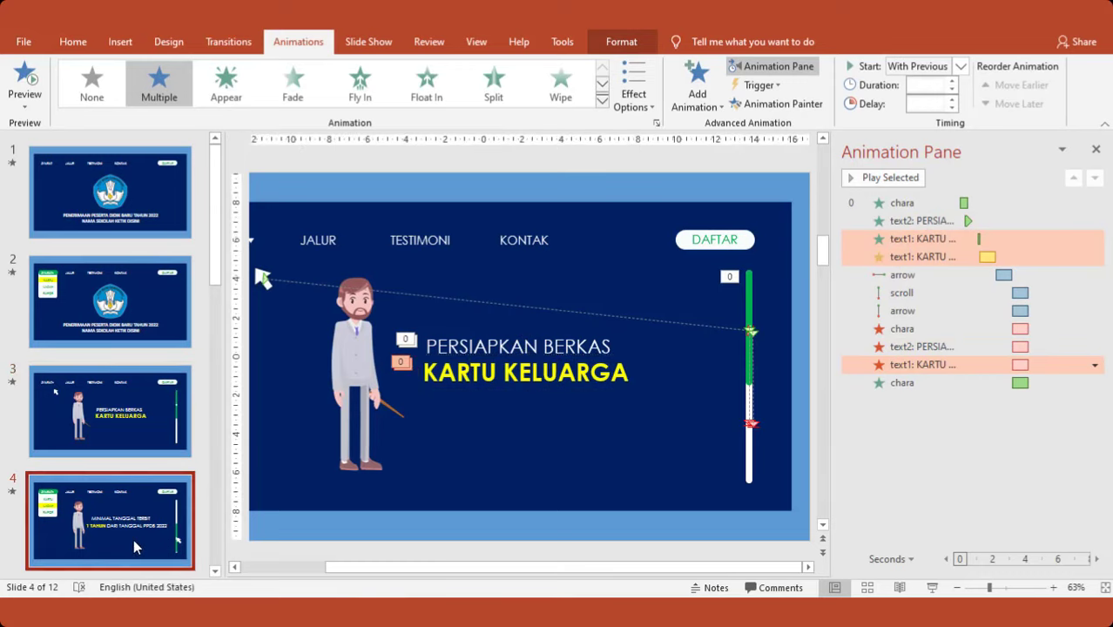
click(523, 346)
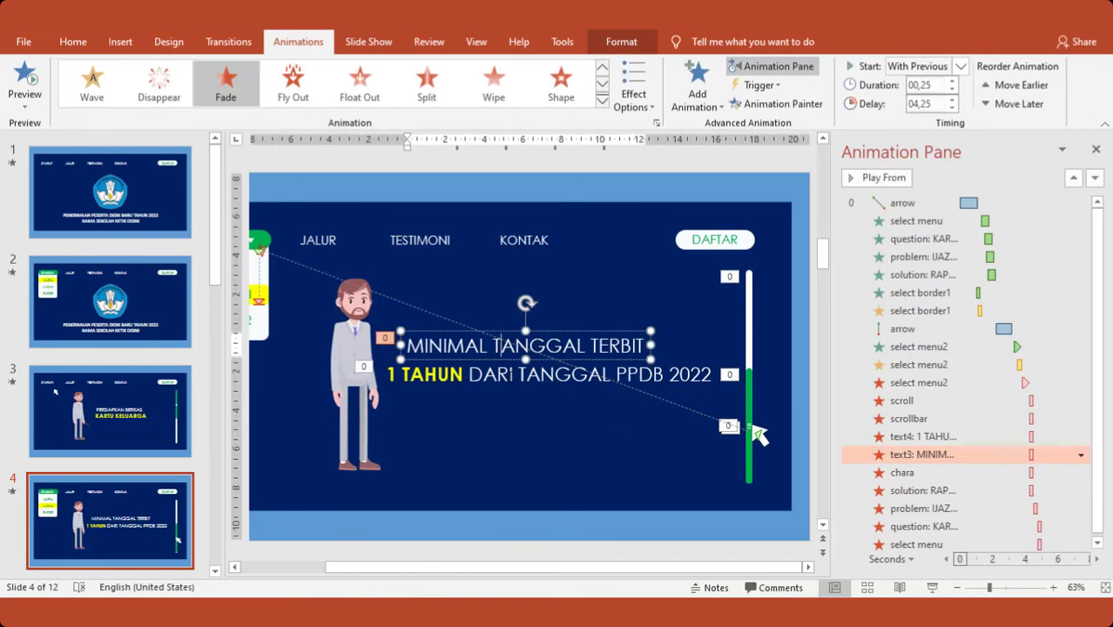
click(510, 375)
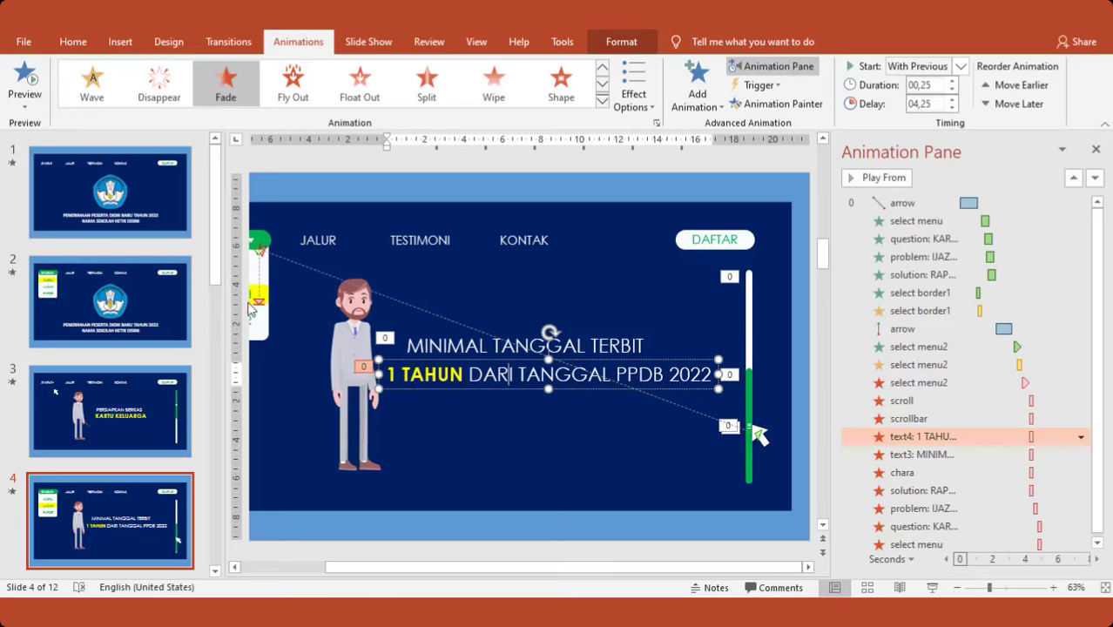
Inspect the animations of the BAGAIMANA and IJAZAH BELUM DITERIMA texts on slide 5
drag(212, 278, 205, 347)
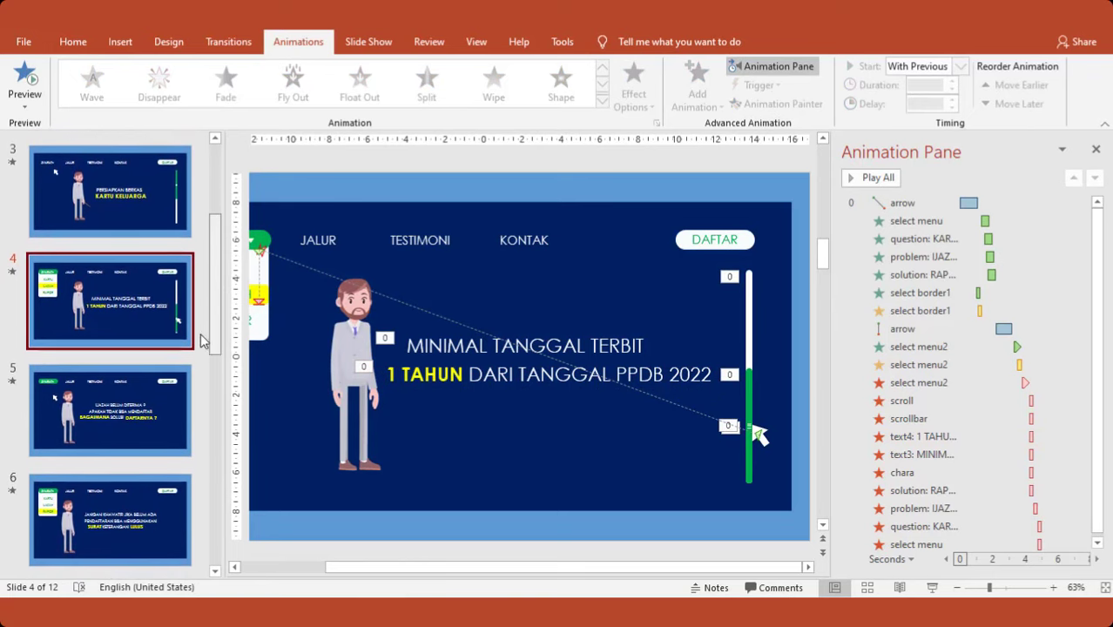
click(187, 418)
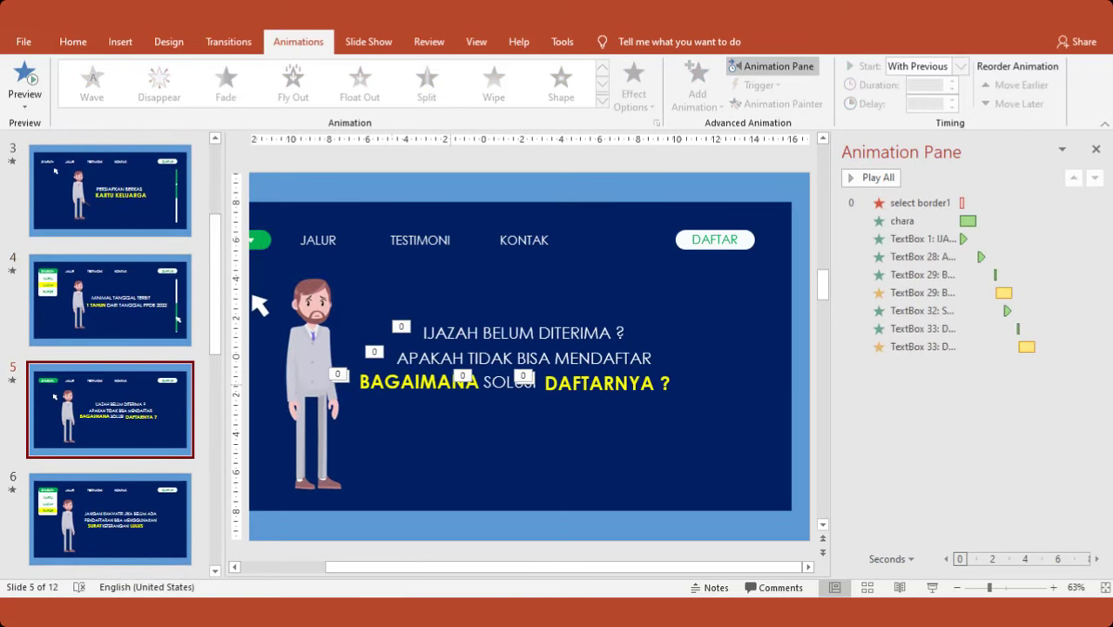
click(421, 384)
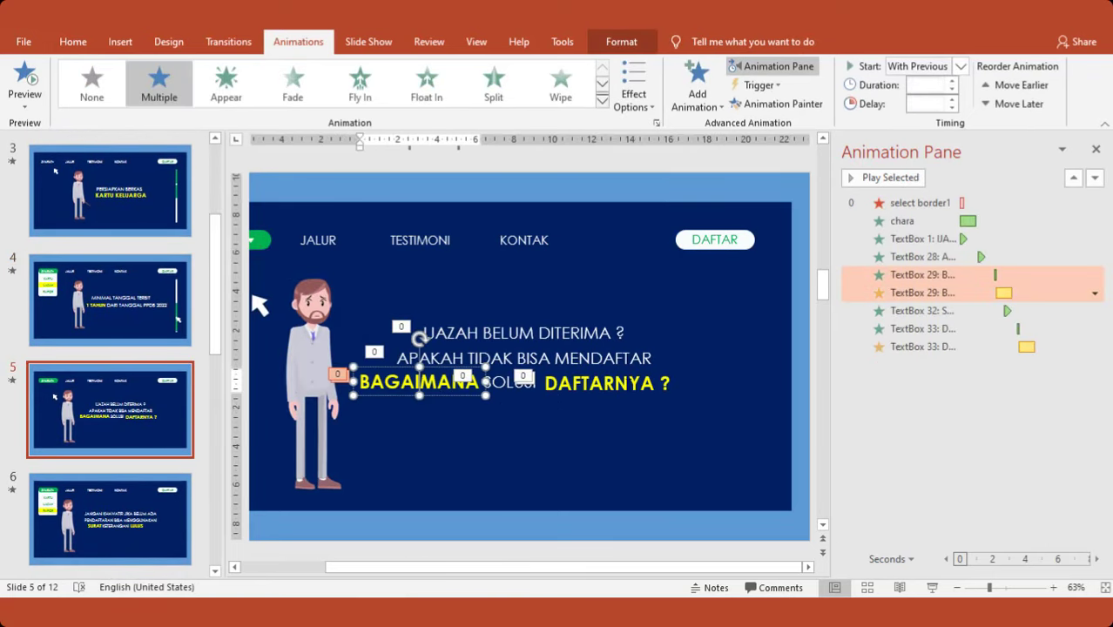
click(579, 332)
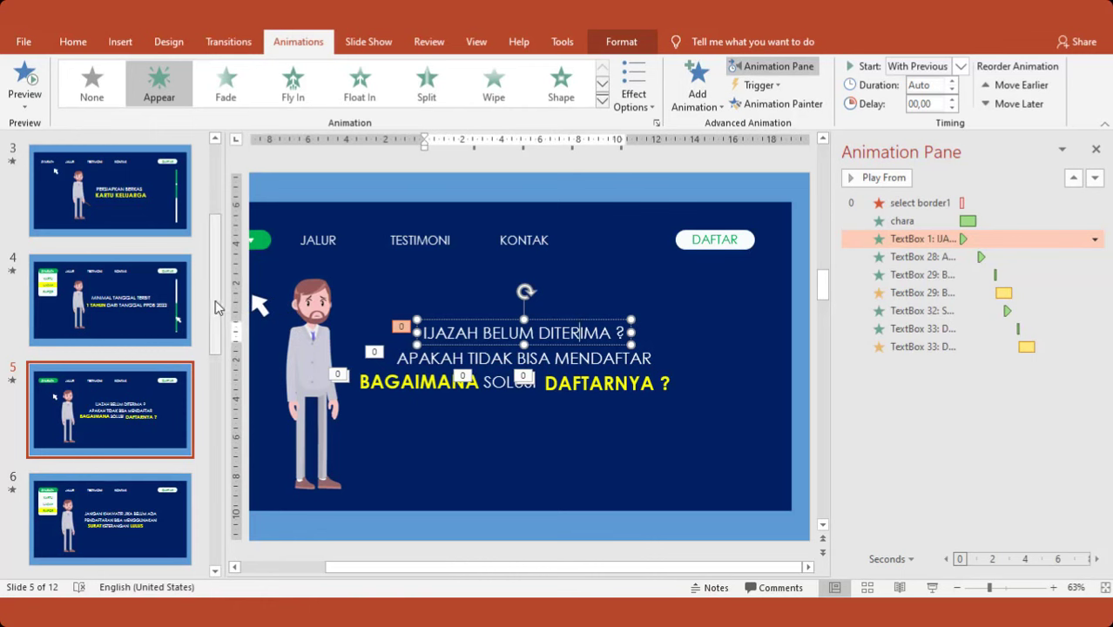
Inspect the animations of the message lines on slide 6, including the PENDAFTARAN BISA MENGGUNAKAN line and the word LULUS
drag(218, 307, 218, 331)
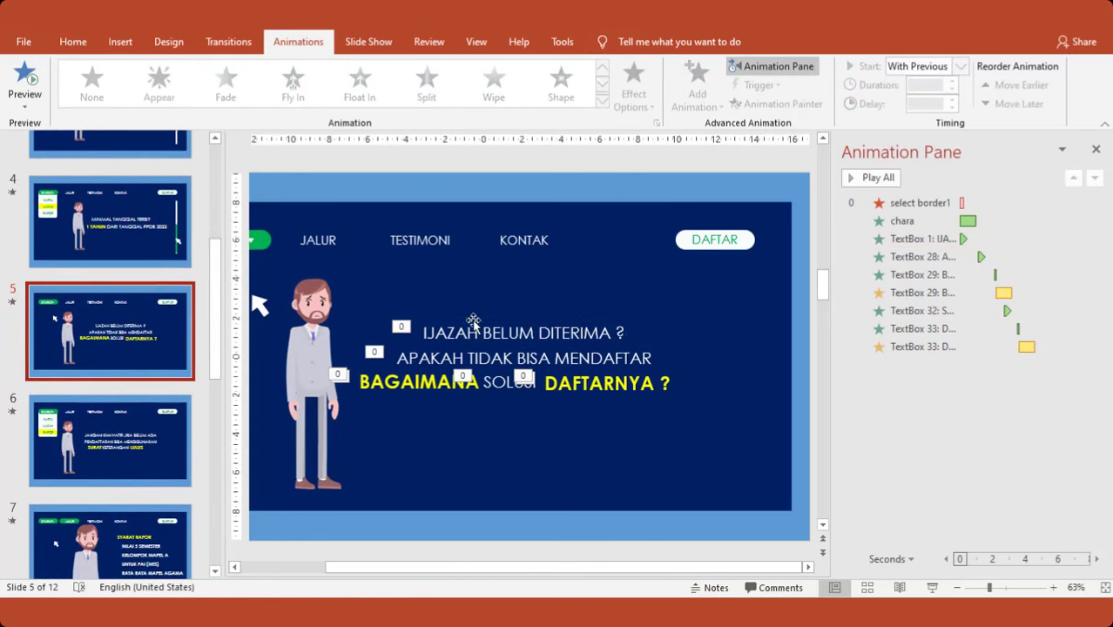
click(144, 456)
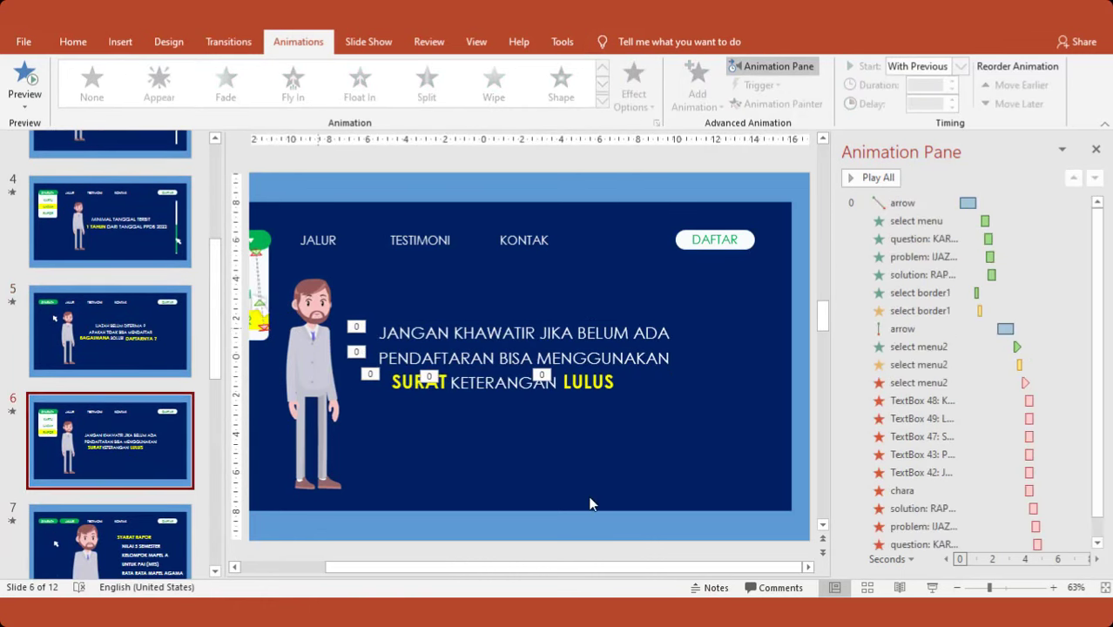
drag(551, 576, 467, 577)
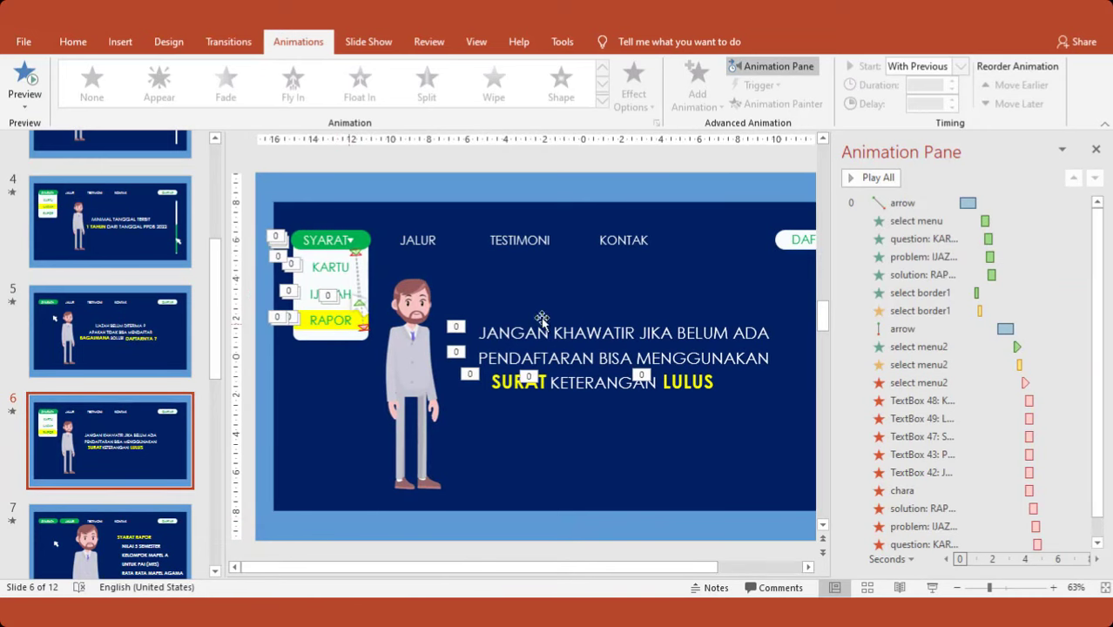
scroll(964, 368, down, 1)
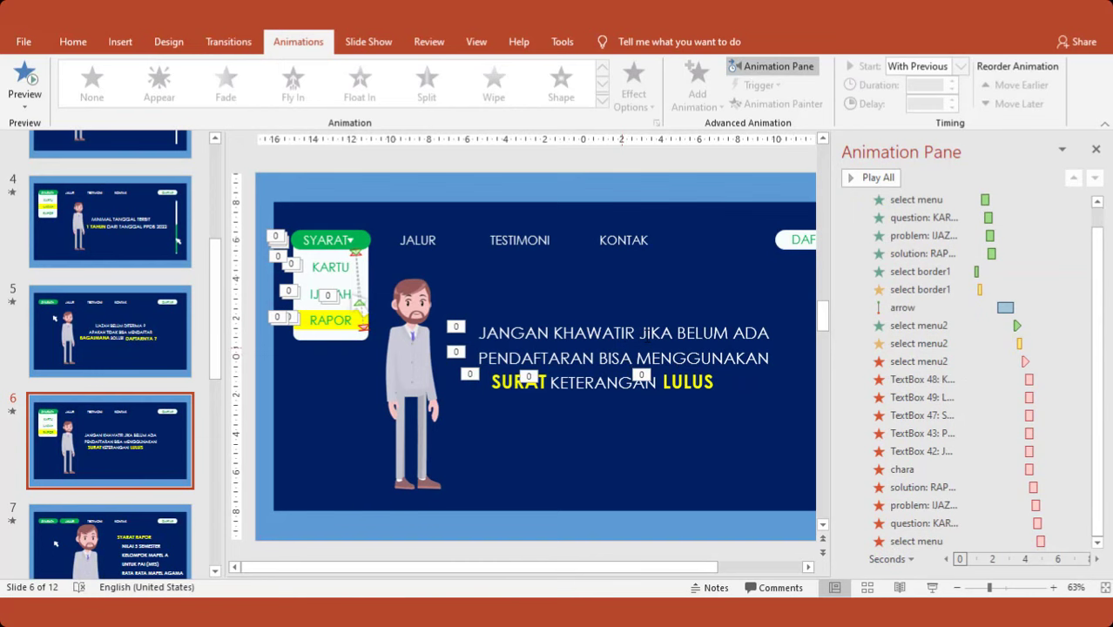
click(645, 333)
click(699, 357)
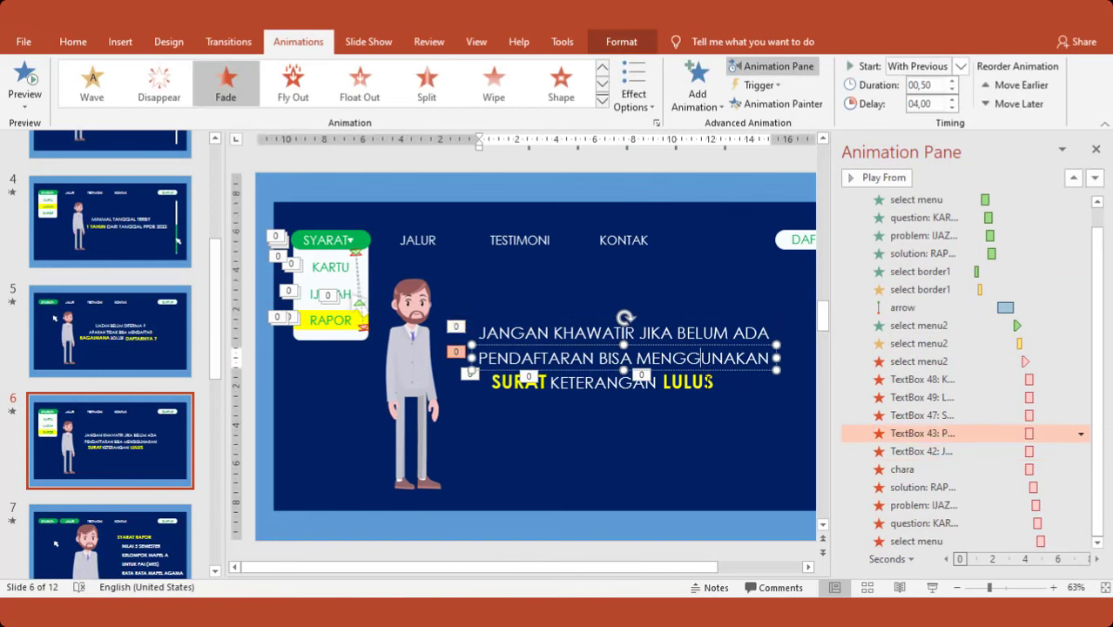
click(688, 381)
Inspect the animations of the SYARAT RAPOR heading, the character and the requirement lines on slide 7
click(218, 370)
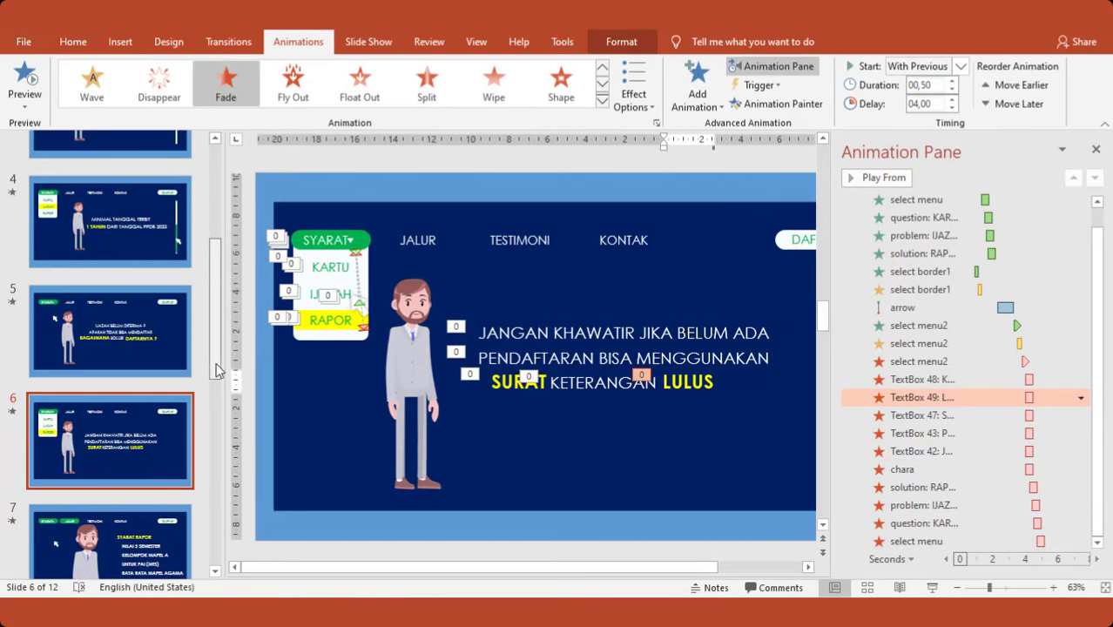
scroll(210, 393, down, 3)
click(159, 397)
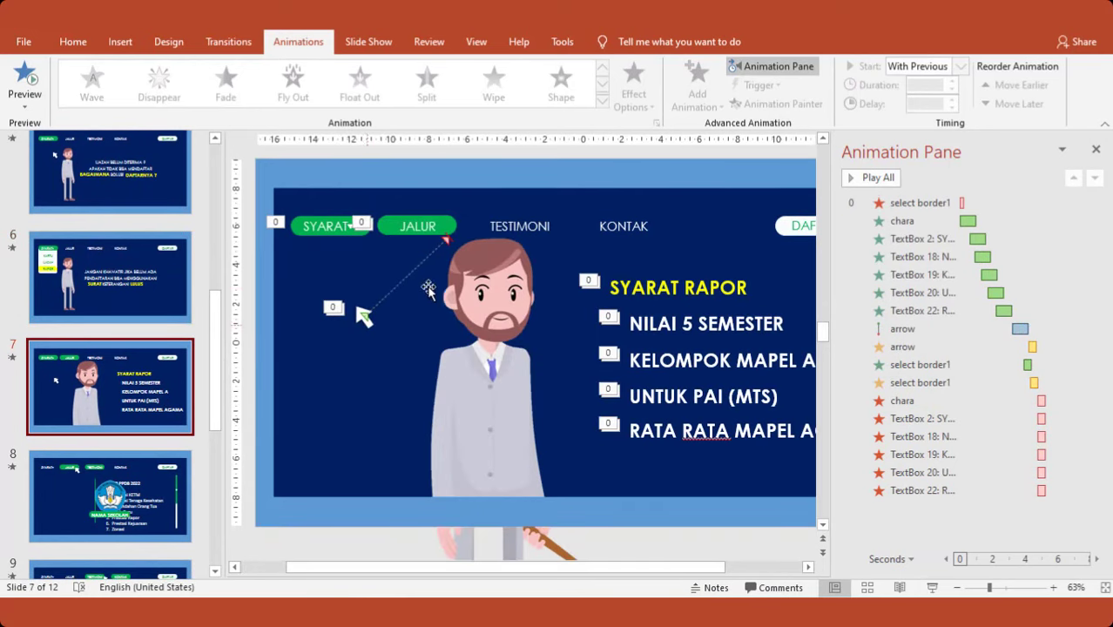
click(688, 292)
click(745, 290)
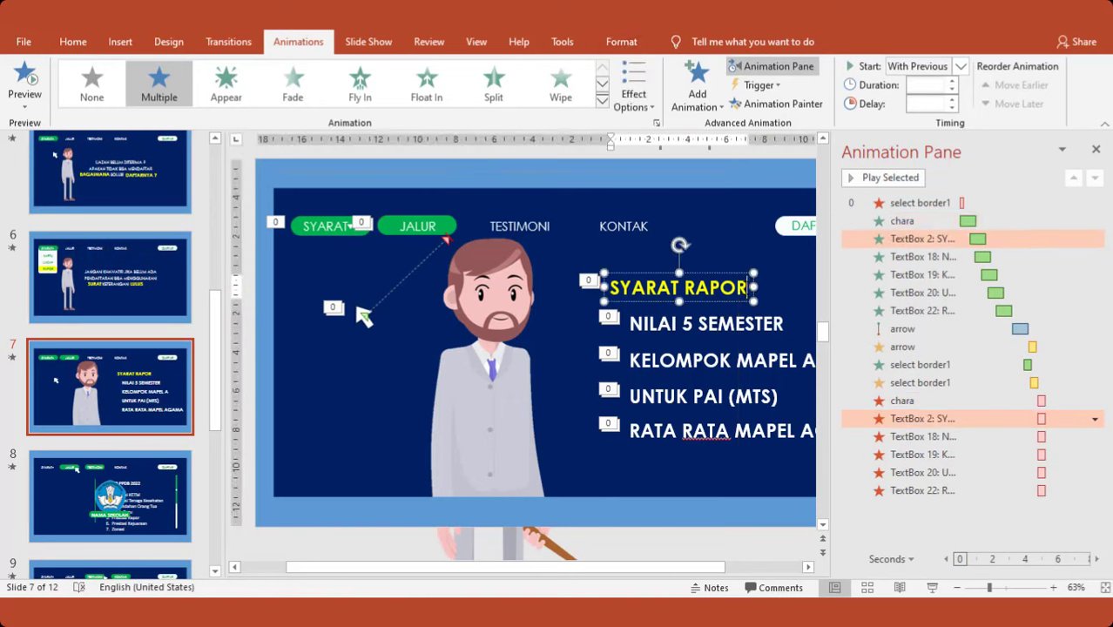
click(568, 333)
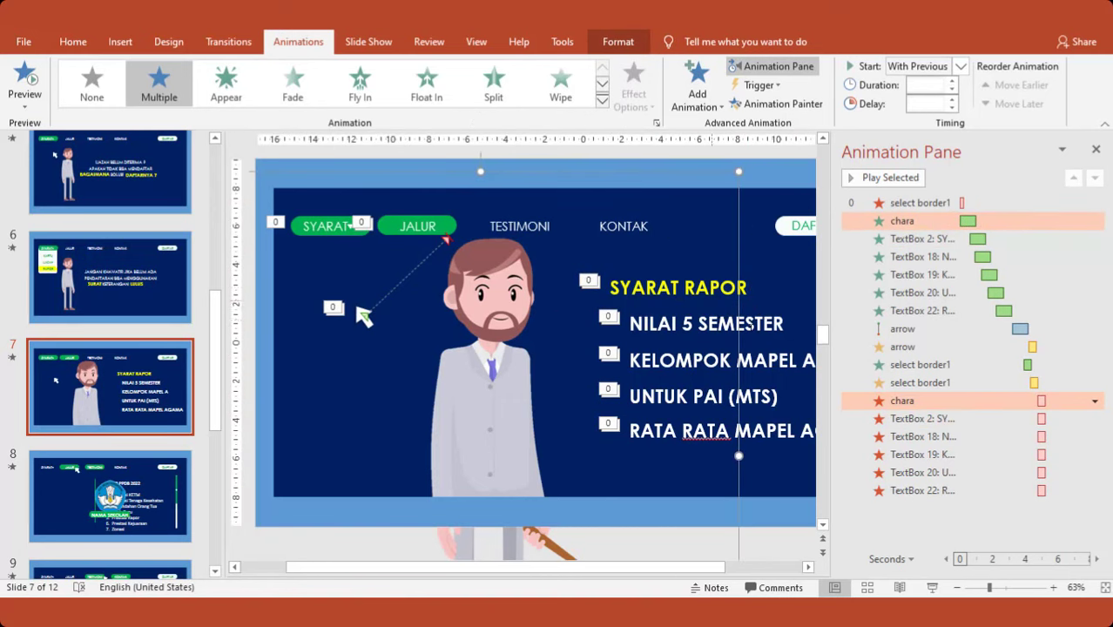
click(608, 317)
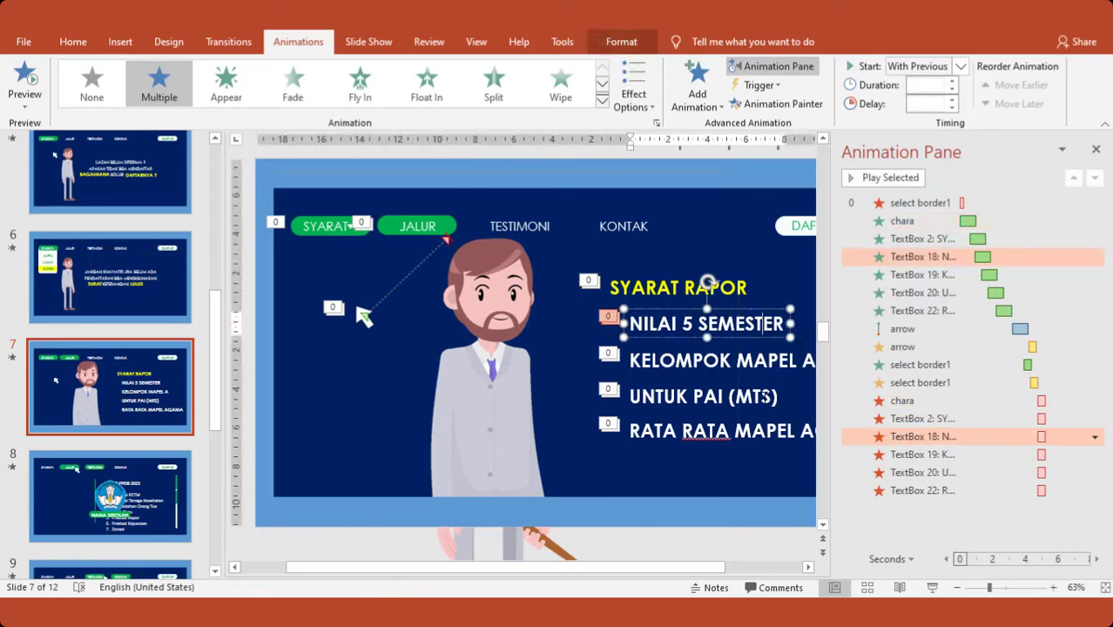
click(607, 388)
click(607, 424)
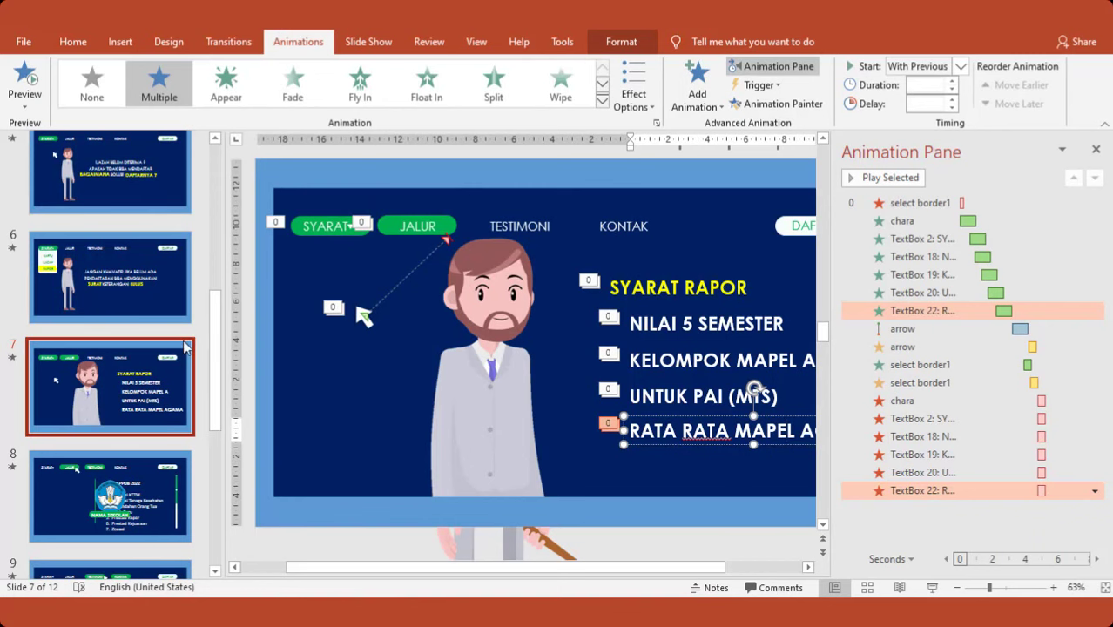
Examine the Change Picture options for the logo on slide 8
click(145, 485)
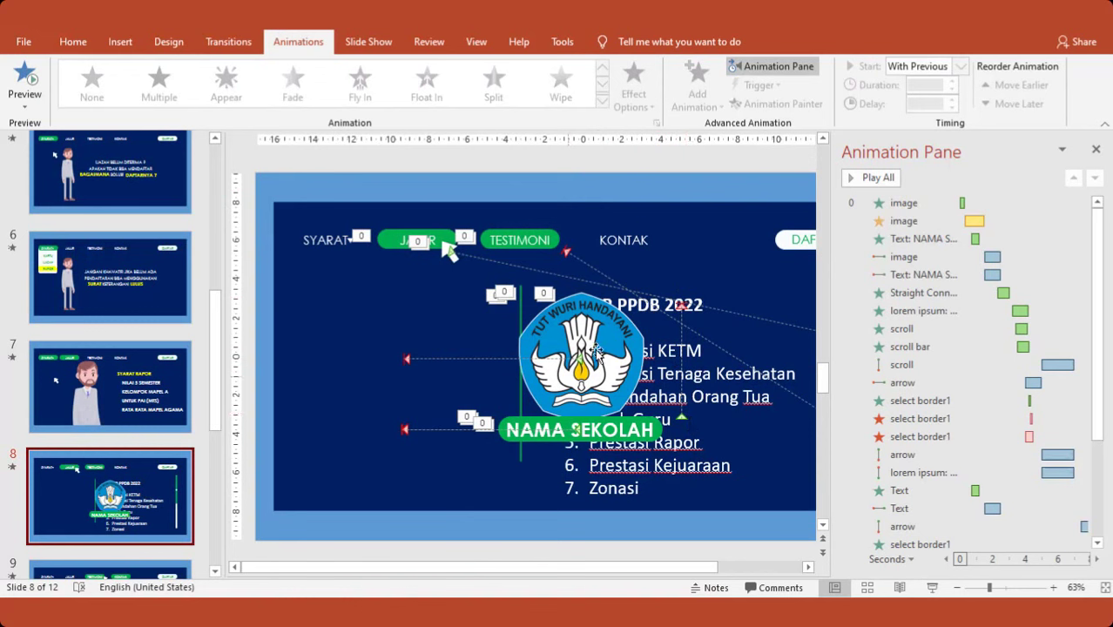
click(559, 329)
right_click(559, 331)
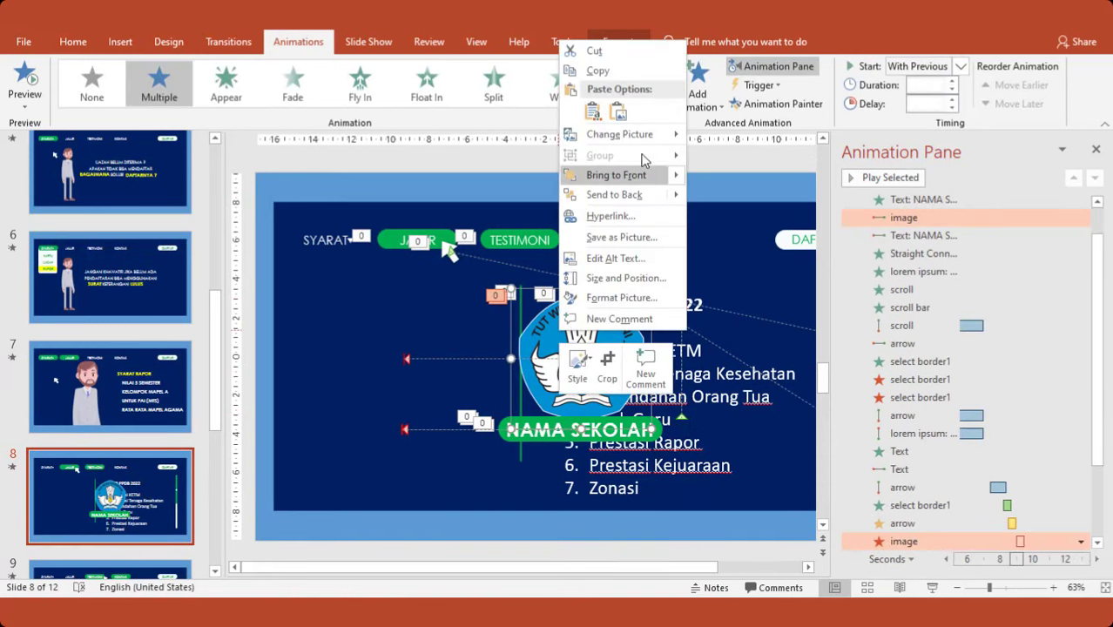
mouse_move(635, 138)
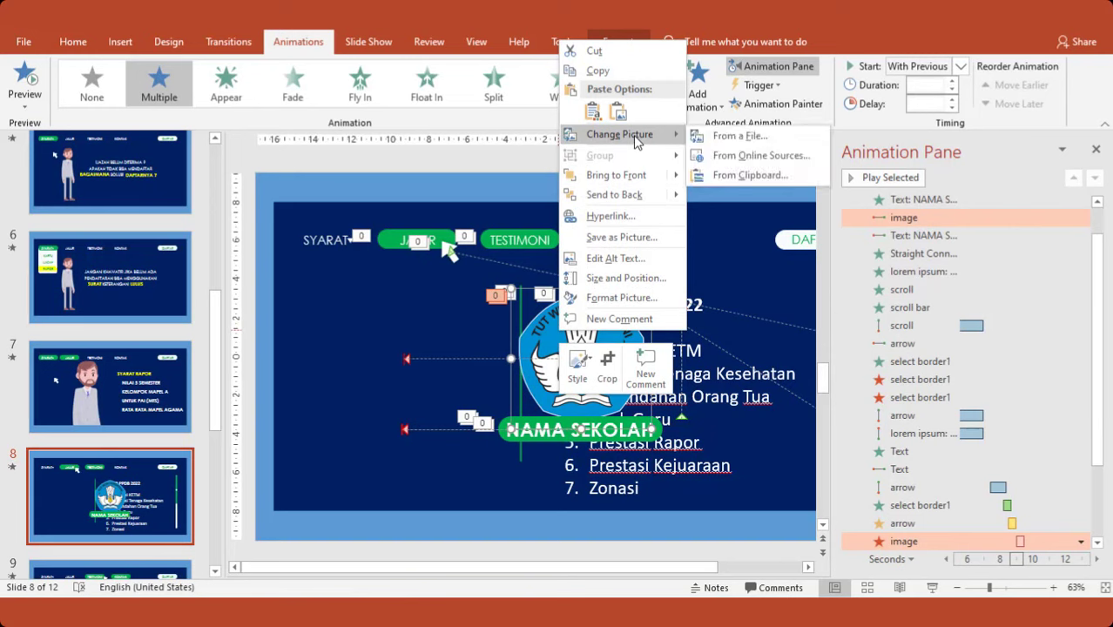
click(543, 435)
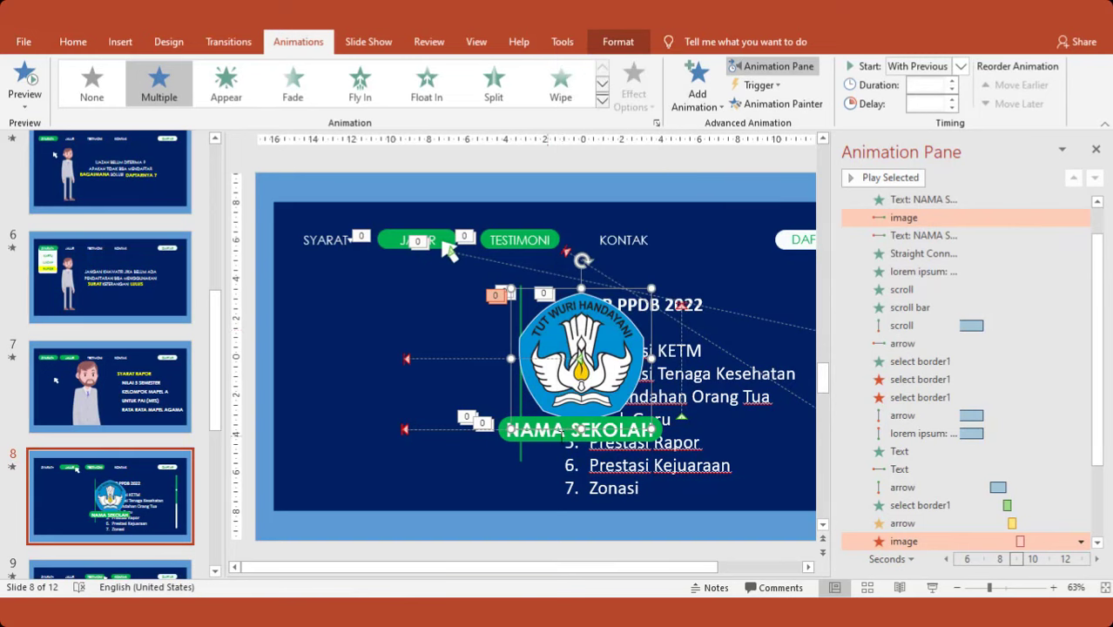
Inspect the animations of the NAMA SEKOLAH label and the numbered PPDB 2022 list on slide 8
click(453, 484)
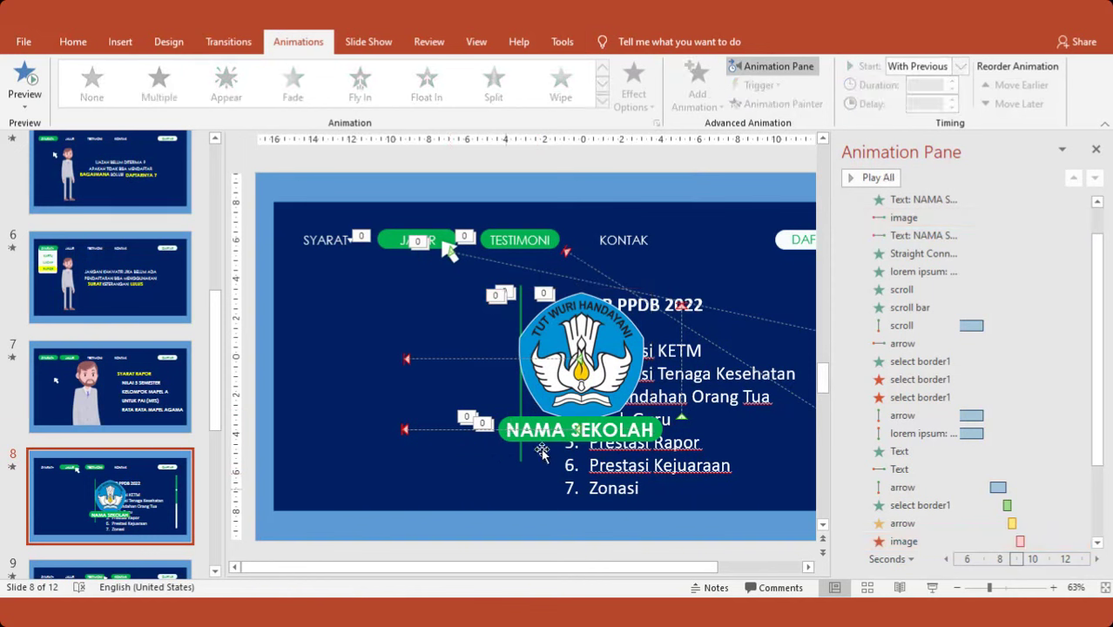
click(538, 436)
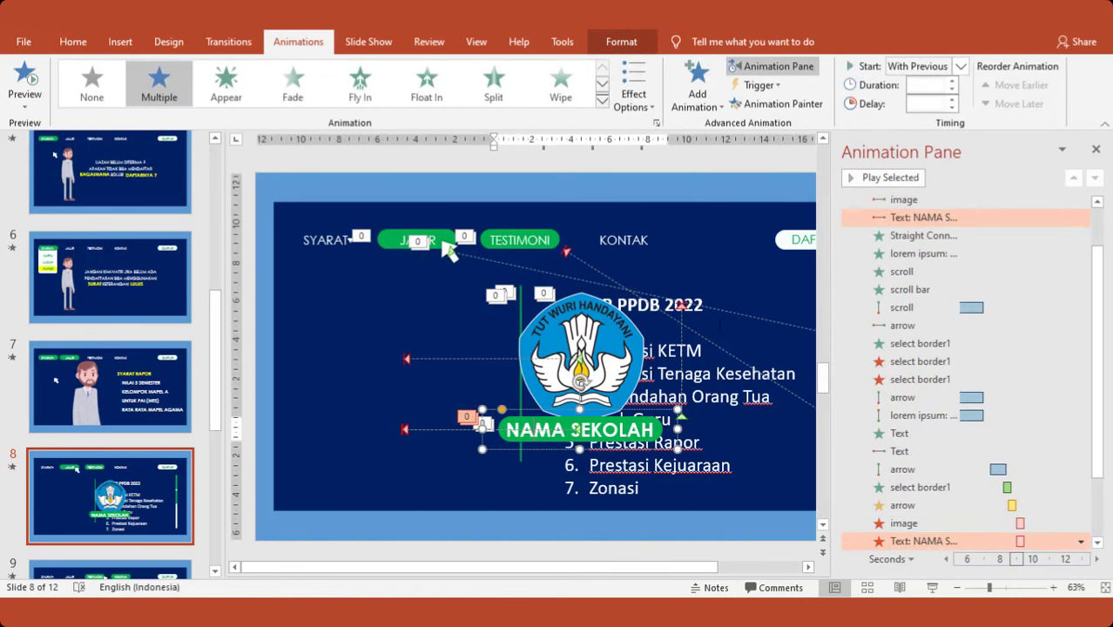
click(716, 467)
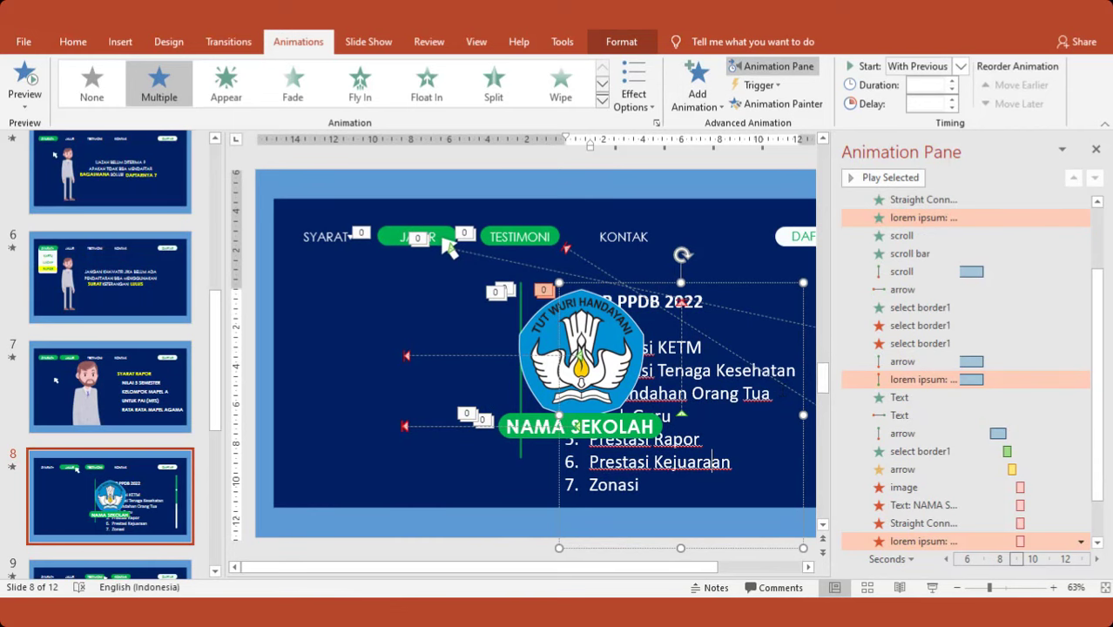
Examine the Change Picture options for the first testimonial's photo on slide 9, along with its quote and name texts
click(162, 490)
scroll(161, 491, down, 2)
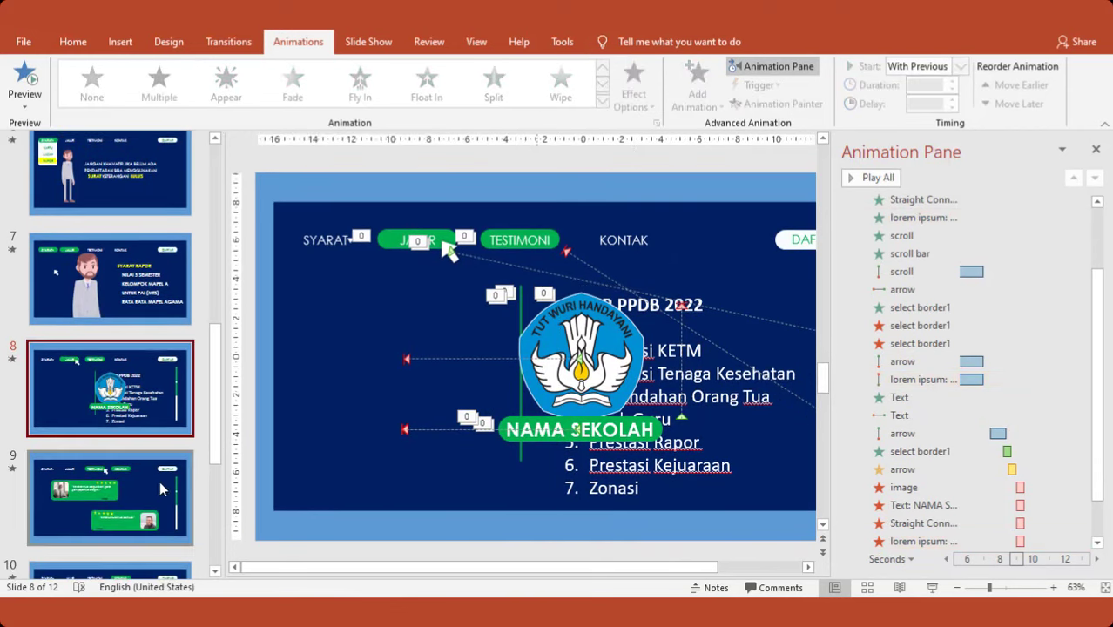
click(148, 481)
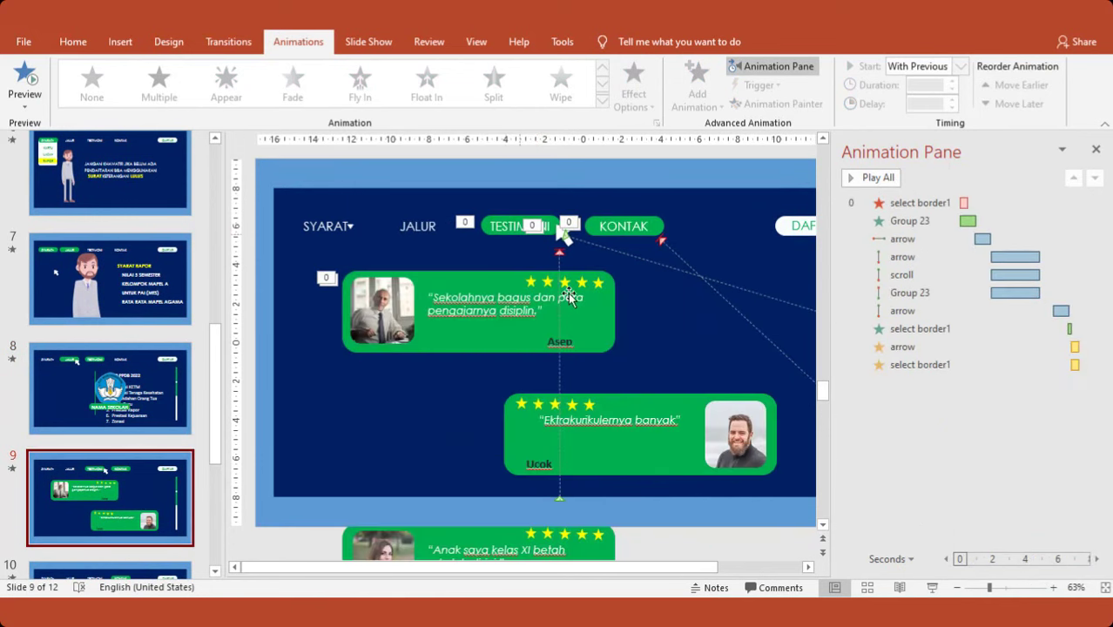
click(381, 313)
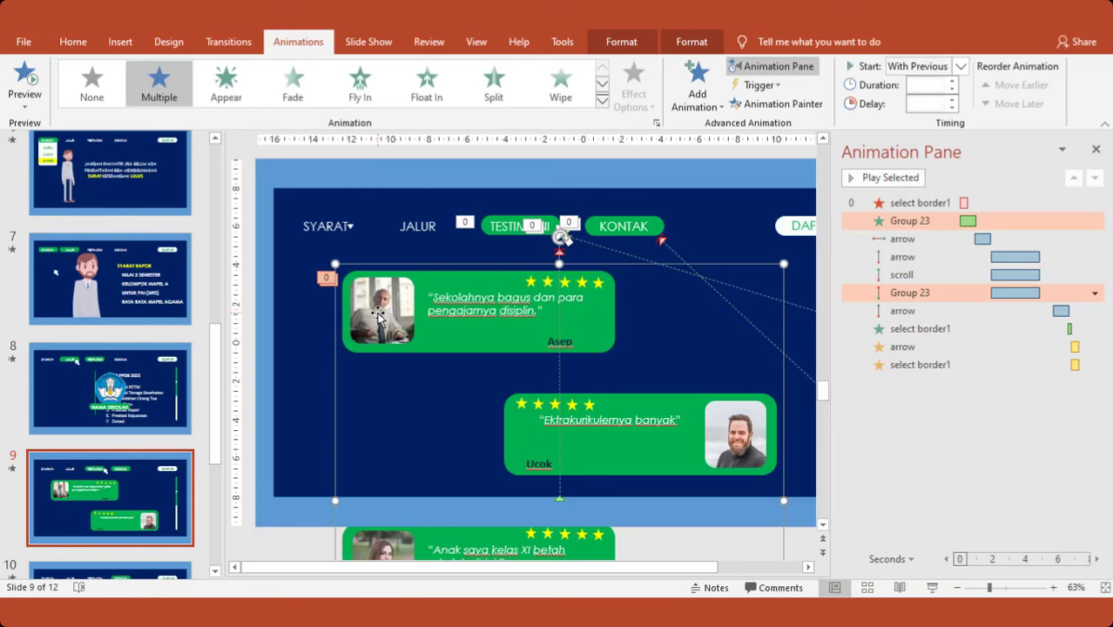
click(391, 314)
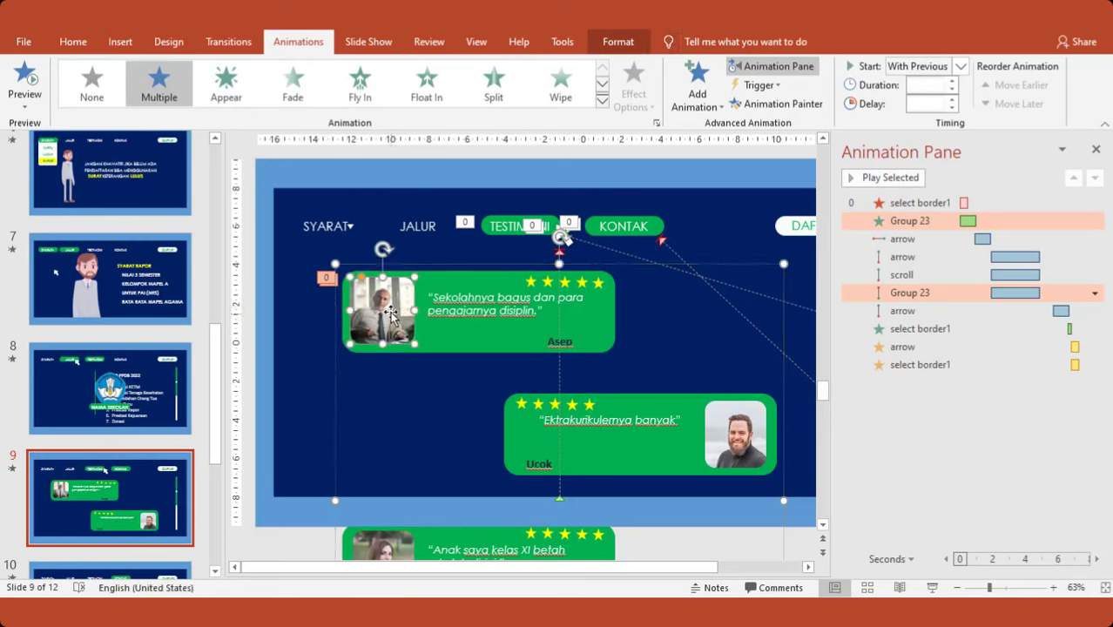
right_click(391, 313)
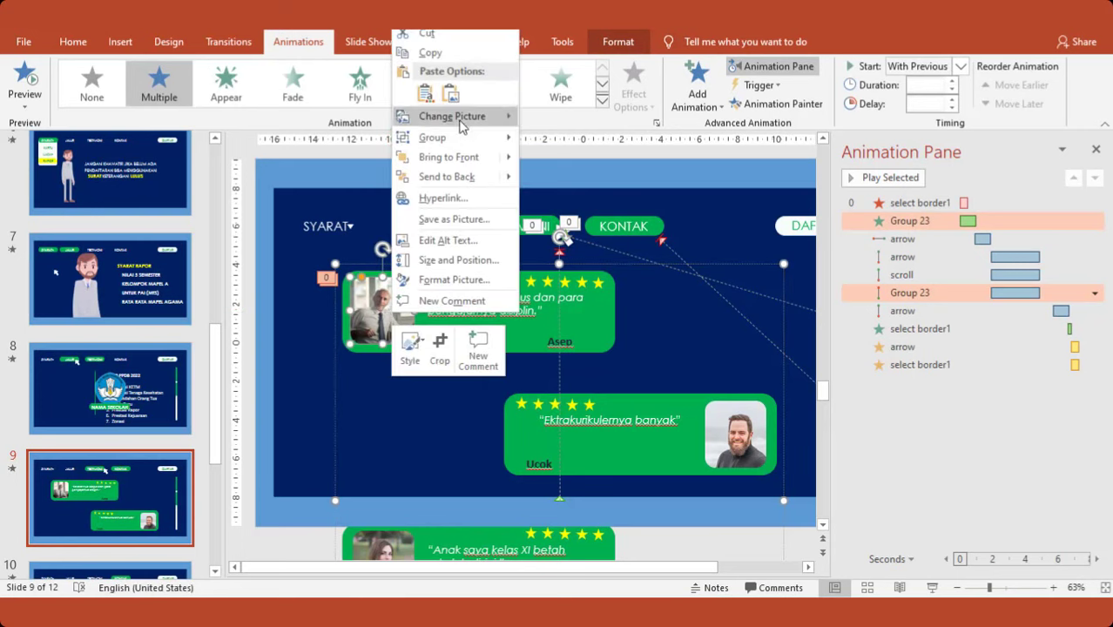
mouse_move(462, 127)
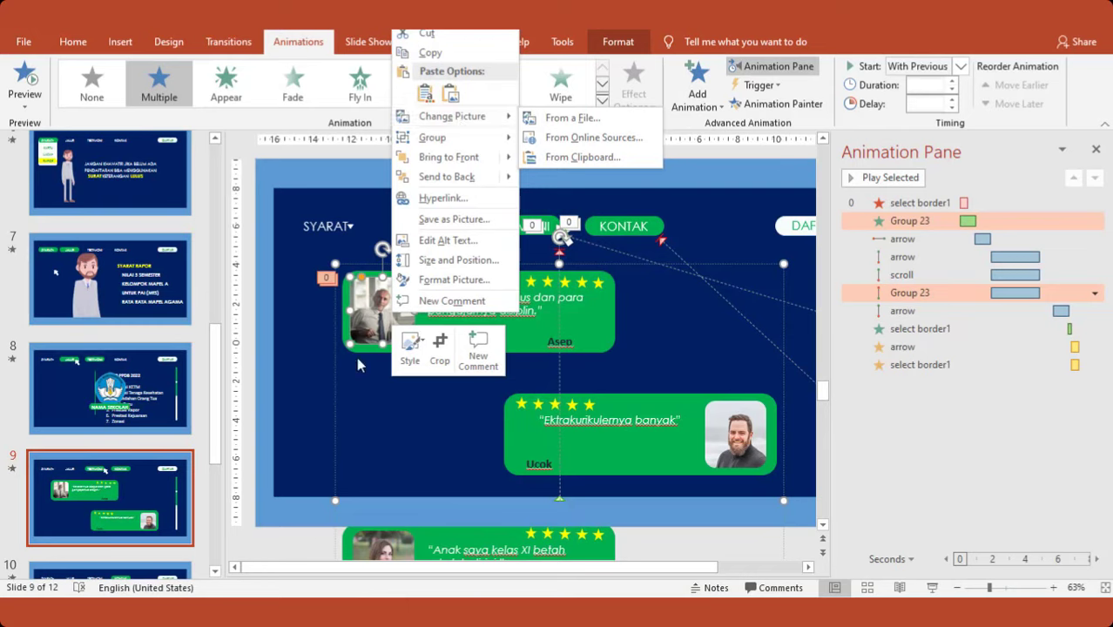
click(305, 383)
click(505, 303)
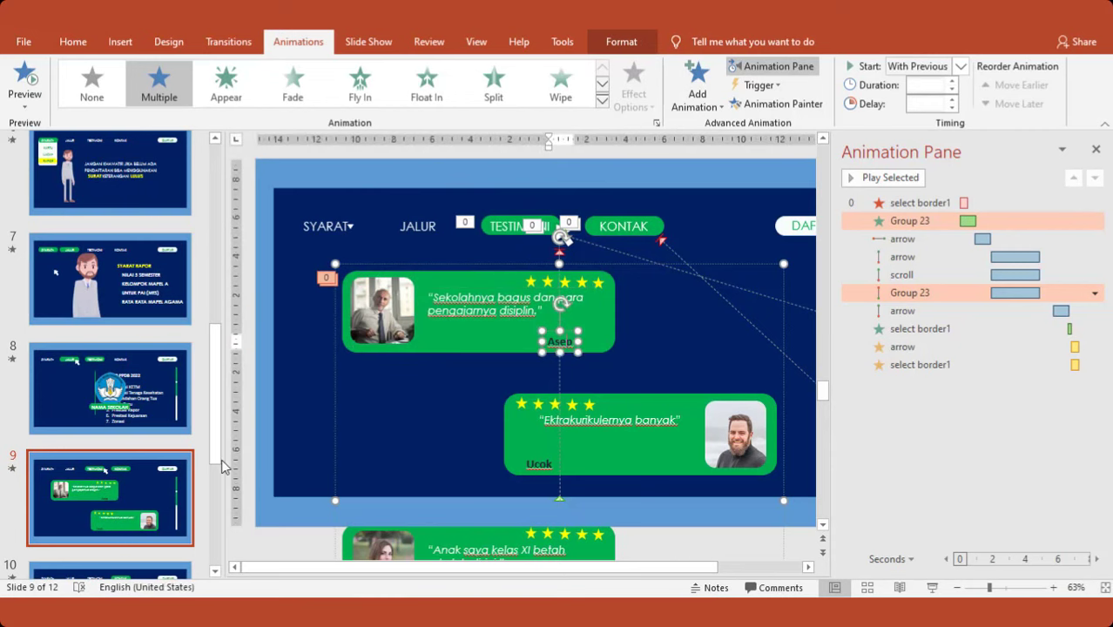
Examine the website address layout and the animation list of slide 11
click(131, 467)
scroll(131, 468, down, 3)
scroll(131, 468, down, 3)
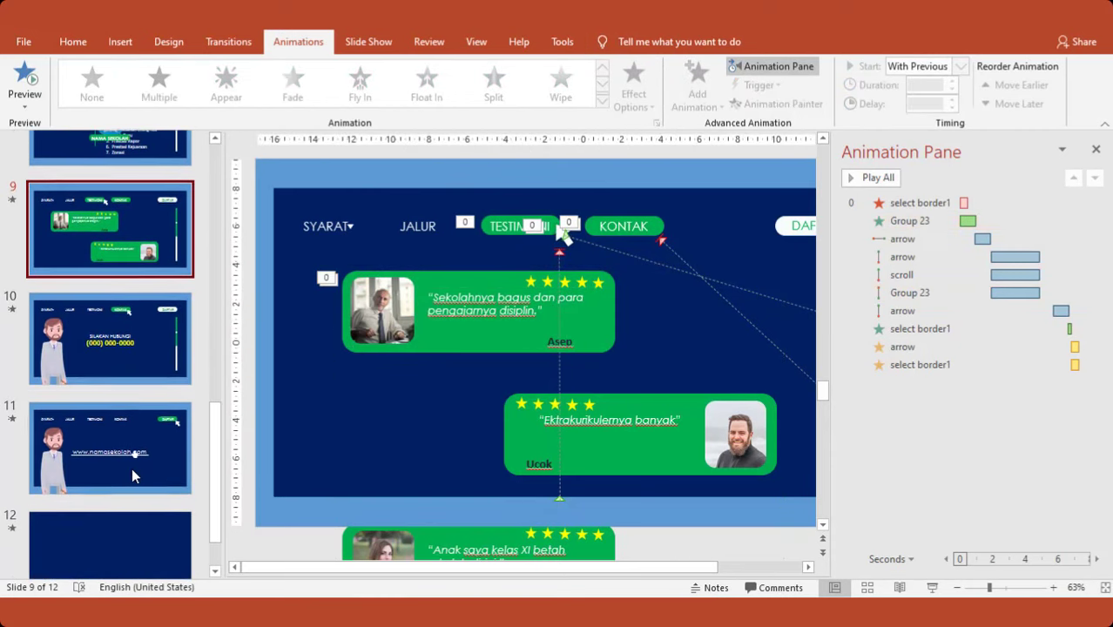
click(157, 440)
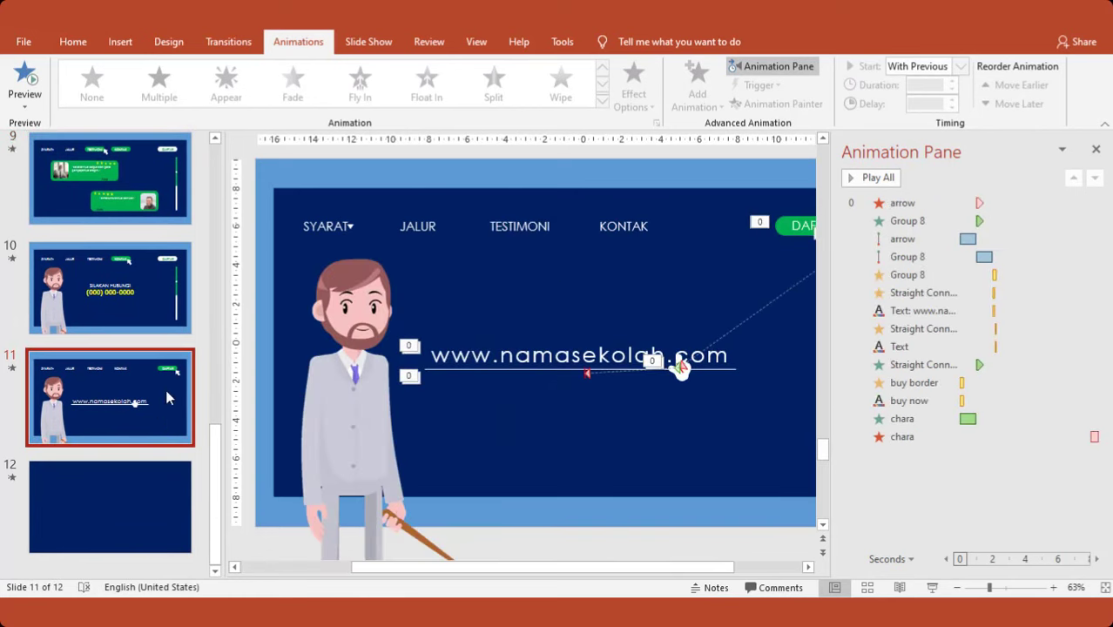
Inspect the animations of the SILAKAN HUBUNGI text, the phone number placeholder and the MARI GAPAI CITA-CITA text below slide 10
click(123, 315)
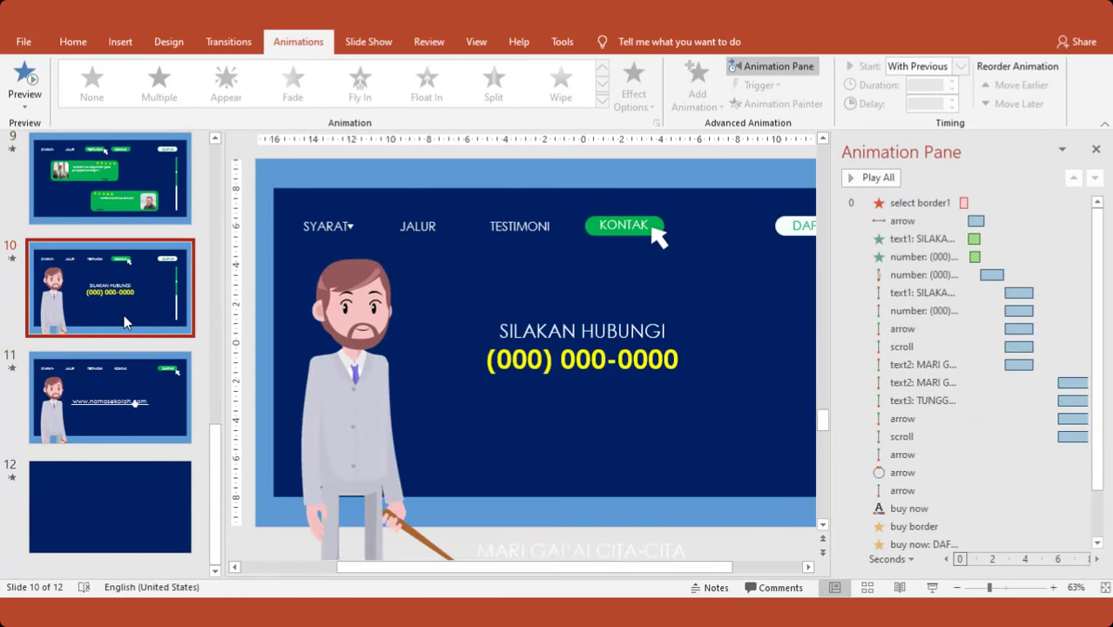
key(Tab)
key(Tab)
key(Tab)
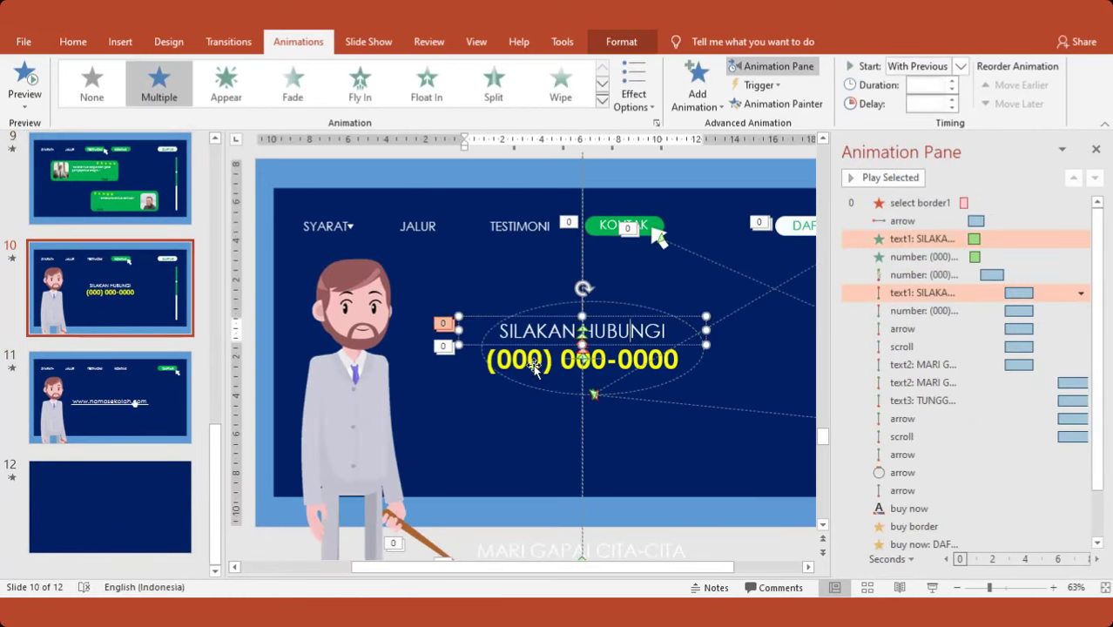
key(Tab)
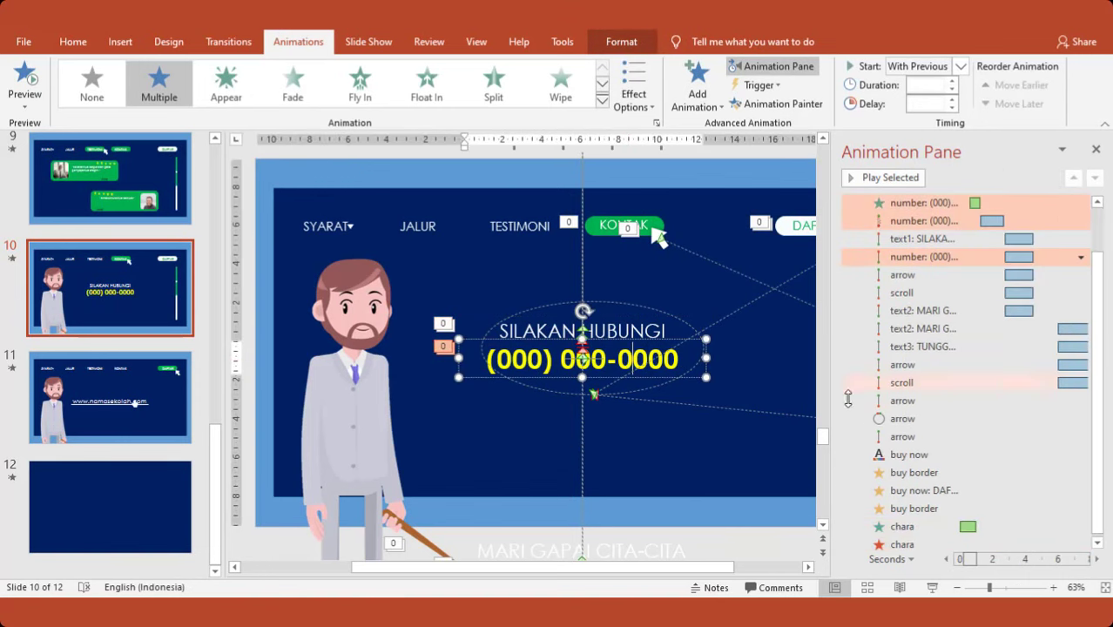
click(823, 526)
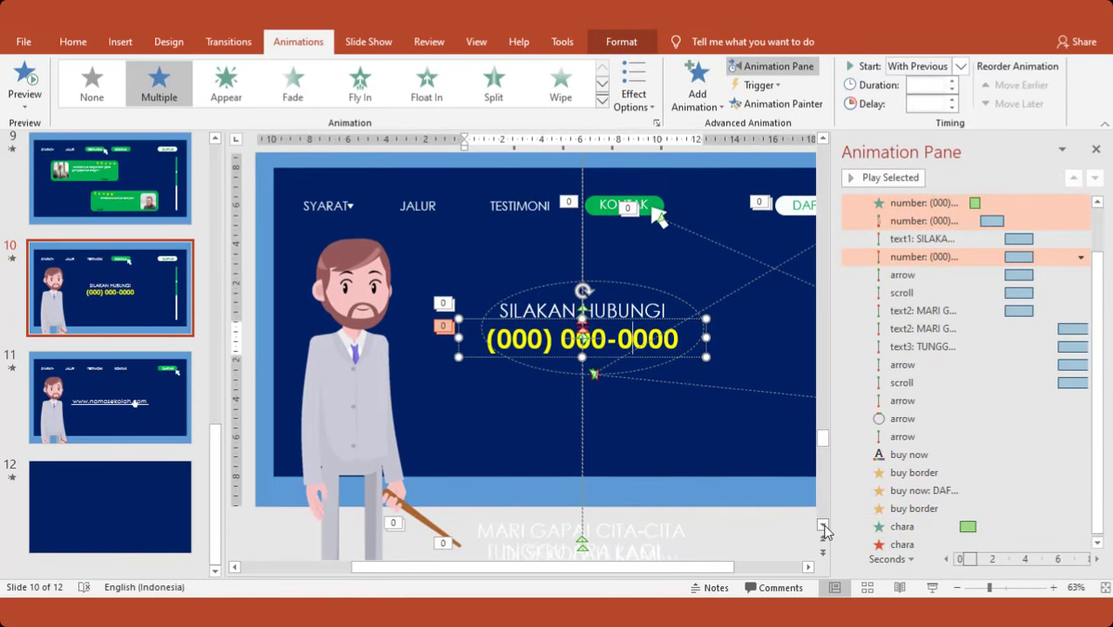
click(626, 494)
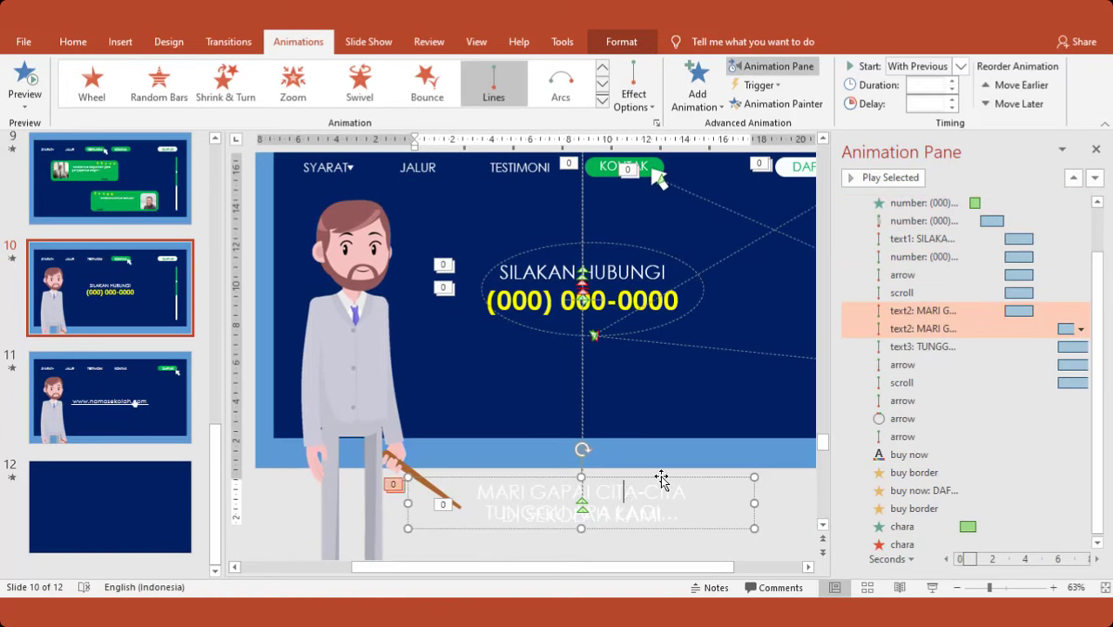
click(661, 476)
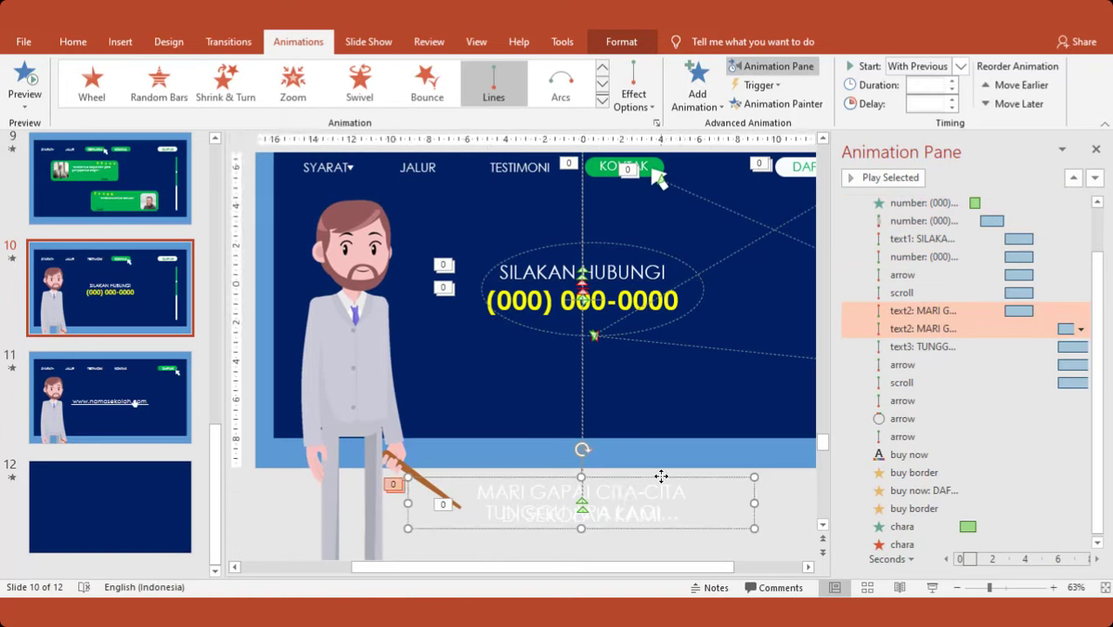
Return to the title slide at the start of the deck and preview its animations
click(168, 393)
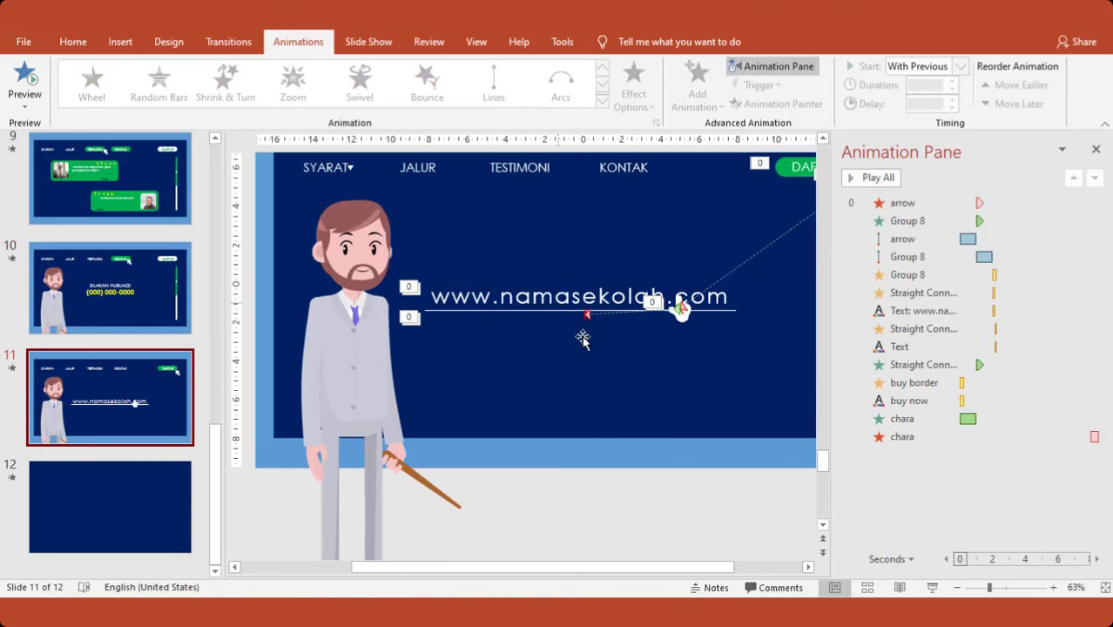
drag(217, 446, 218, 162)
click(161, 306)
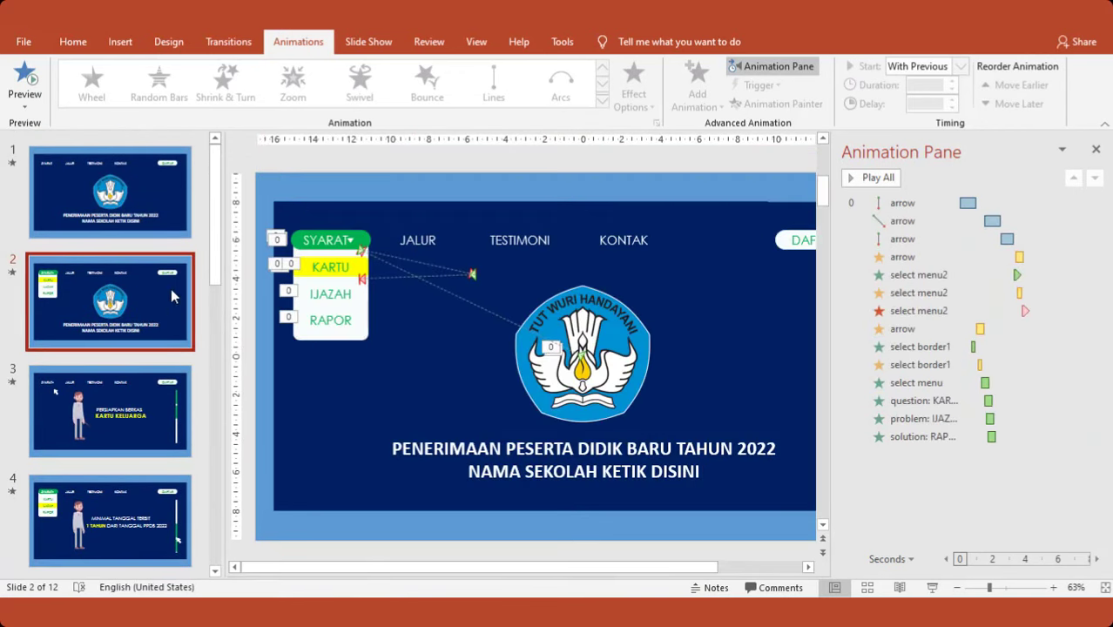
click(170, 174)
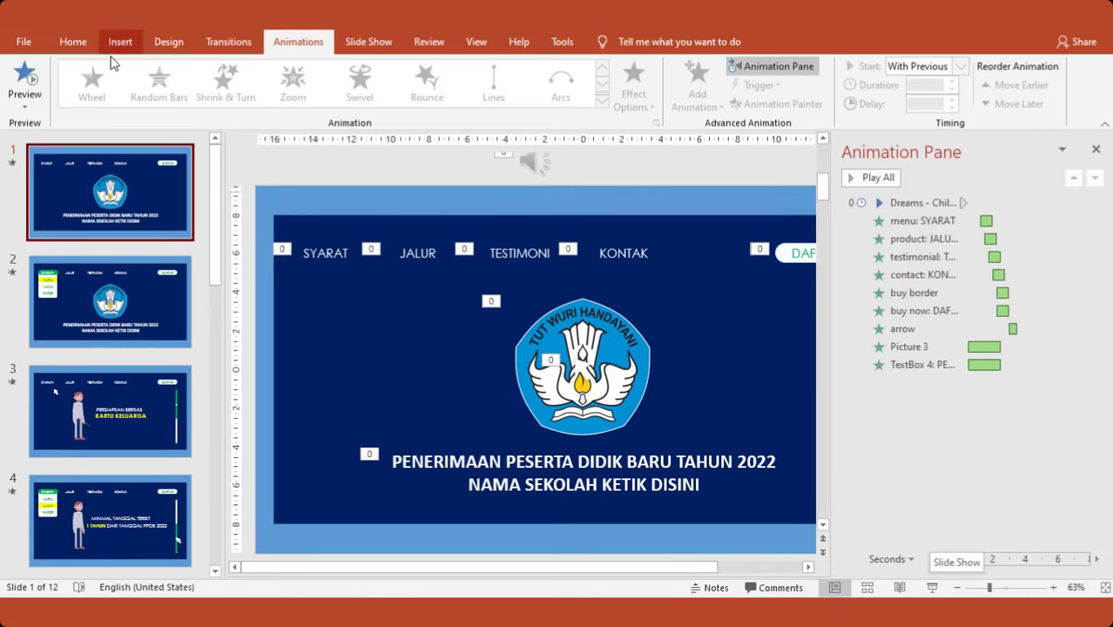
click(24, 80)
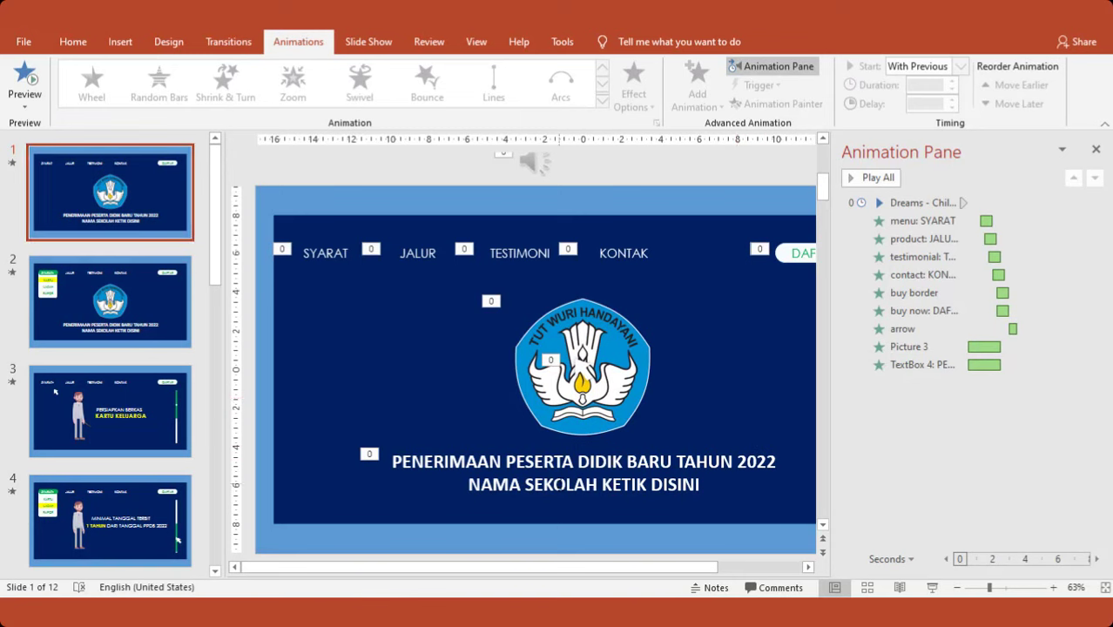
Replace the NAMA SEKOLAH KETIK DISINI line in slide 1's title with SMAN 1 BANDUNG
click(552, 484)
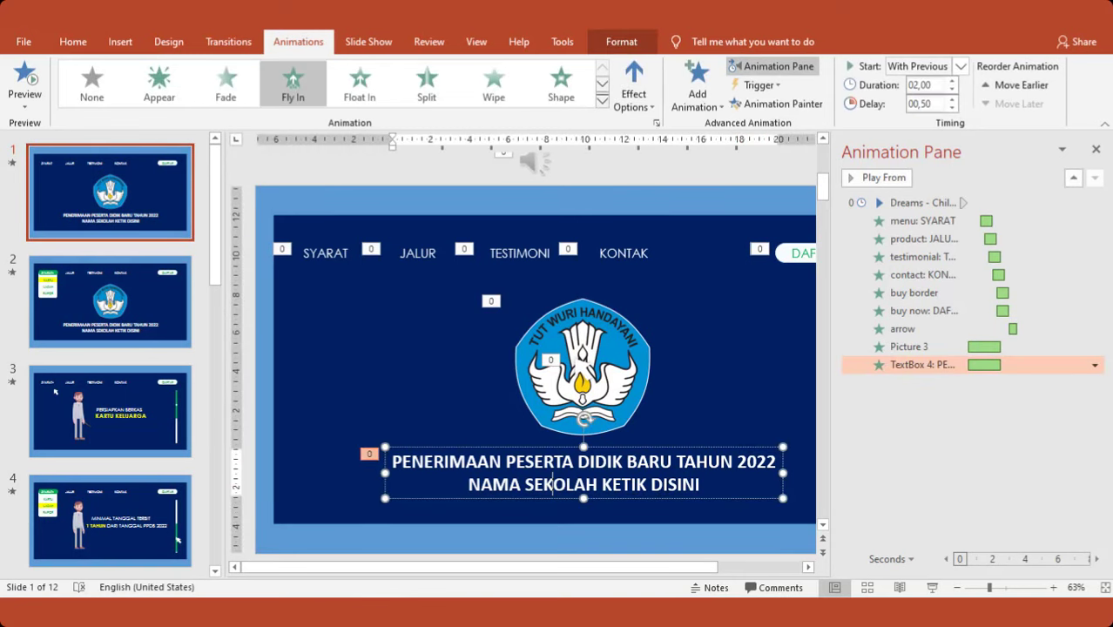
key(End)
key(ctrl+shift+Left)
key(ctrl+shift+Left)
key(ctrl+shift+Left)
key(ctrl+shift+Left)
text(SM)
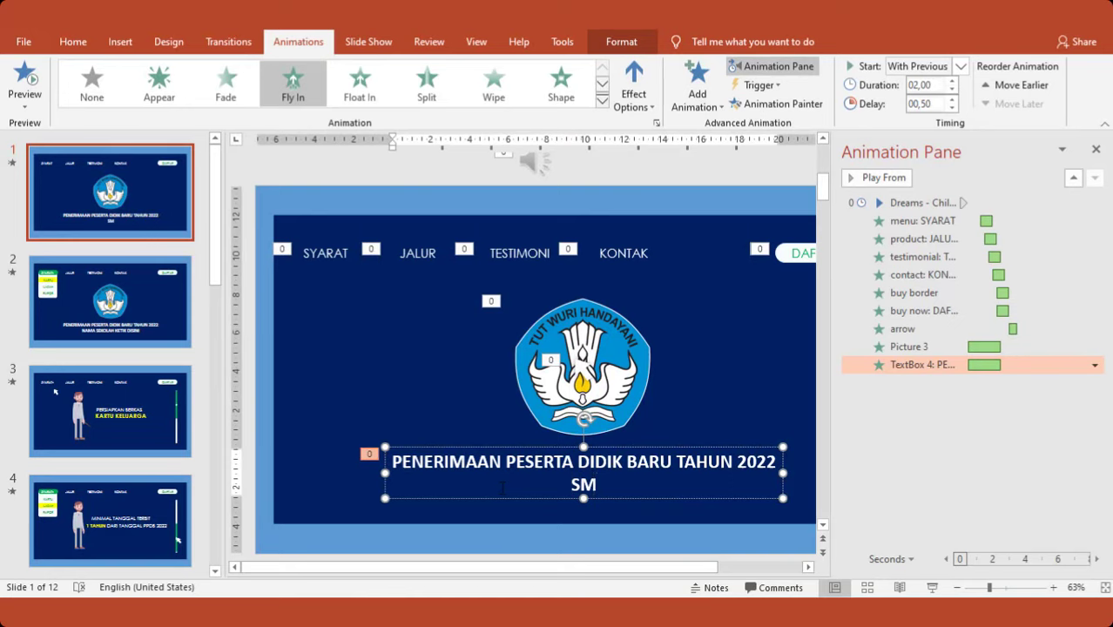
text(AN 1 BANDUNG)
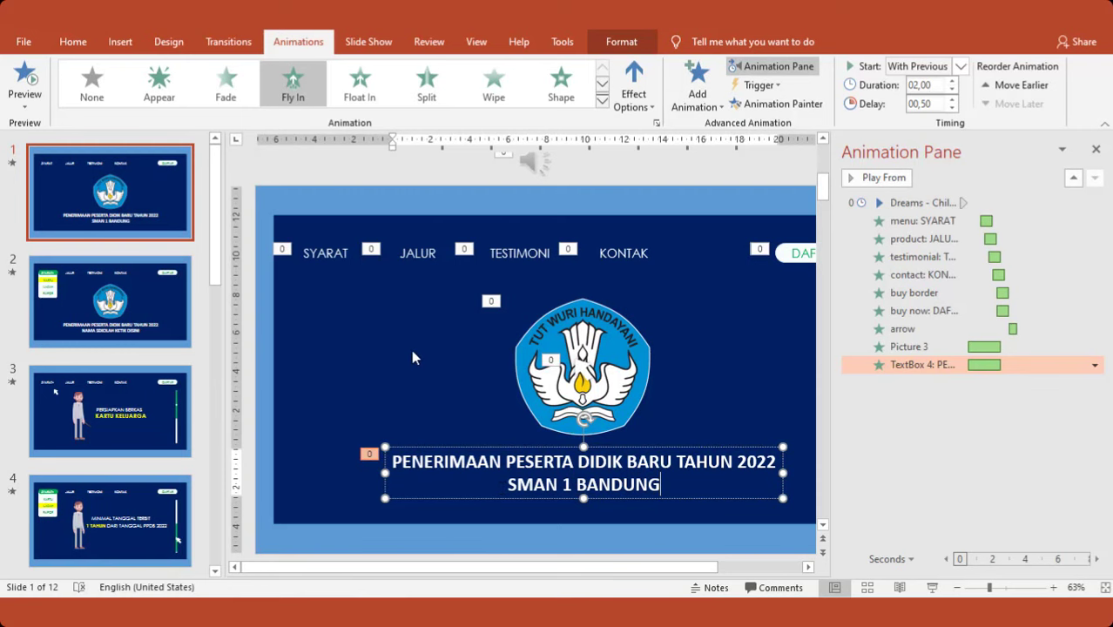
click(410, 349)
Replace the NAMA SEKOLAH KETIK DISINI line in slide 2's title with SMAN 1 BANDUNG
click(170, 305)
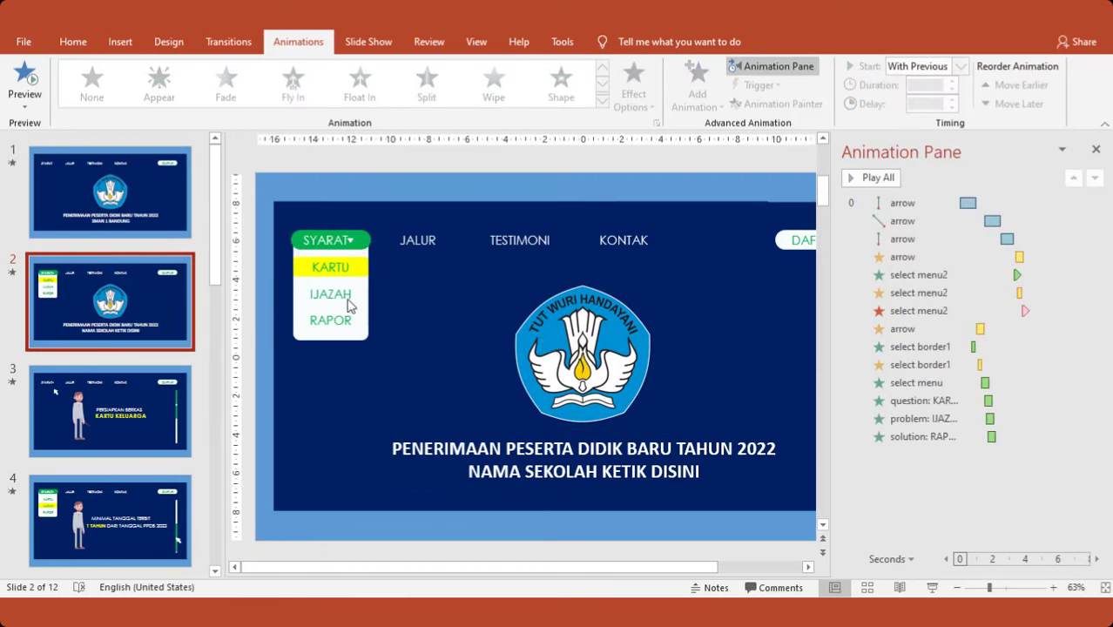
click(647, 471)
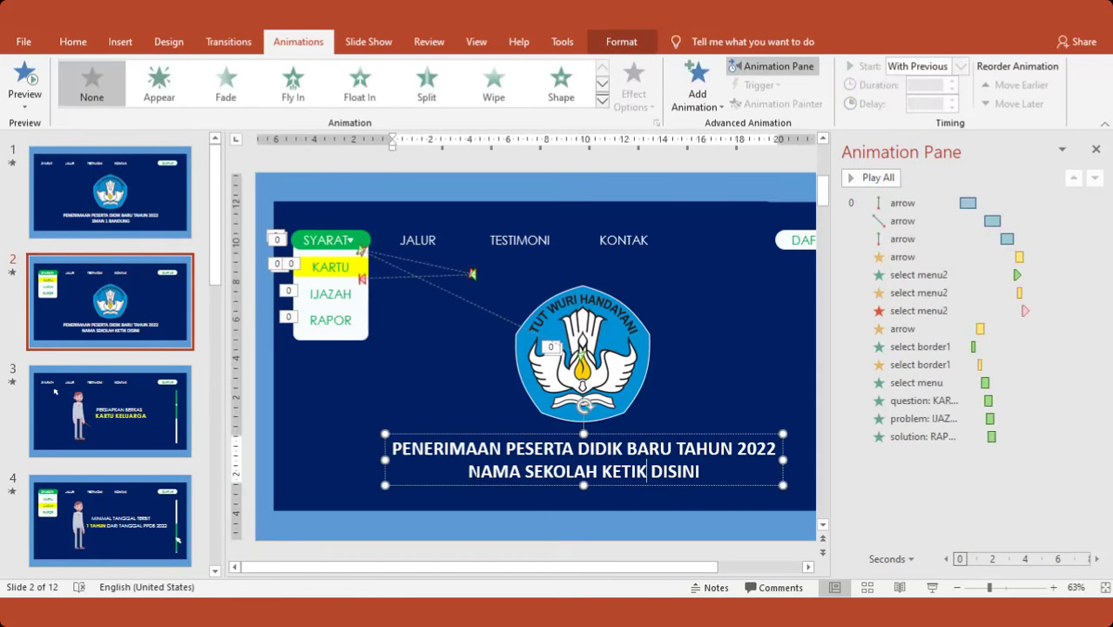
drag(467, 471, 702, 471)
text(SMAN 1 BANDUNG)
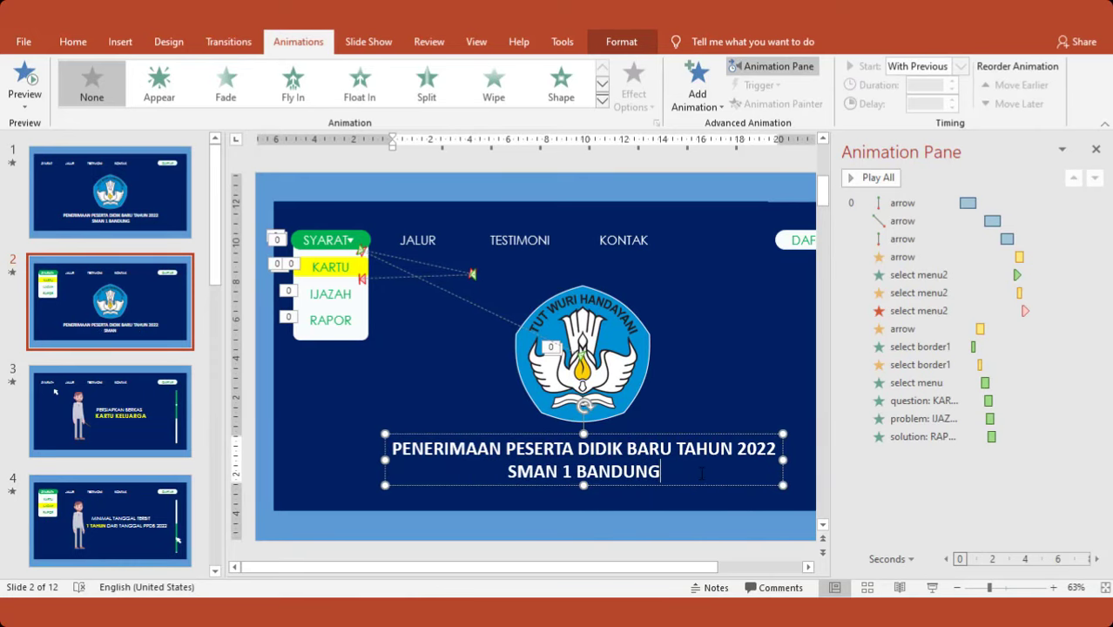
Preview slide 1's animations with the SMAN 1 BANDUNG title and check slide 2
click(153, 182)
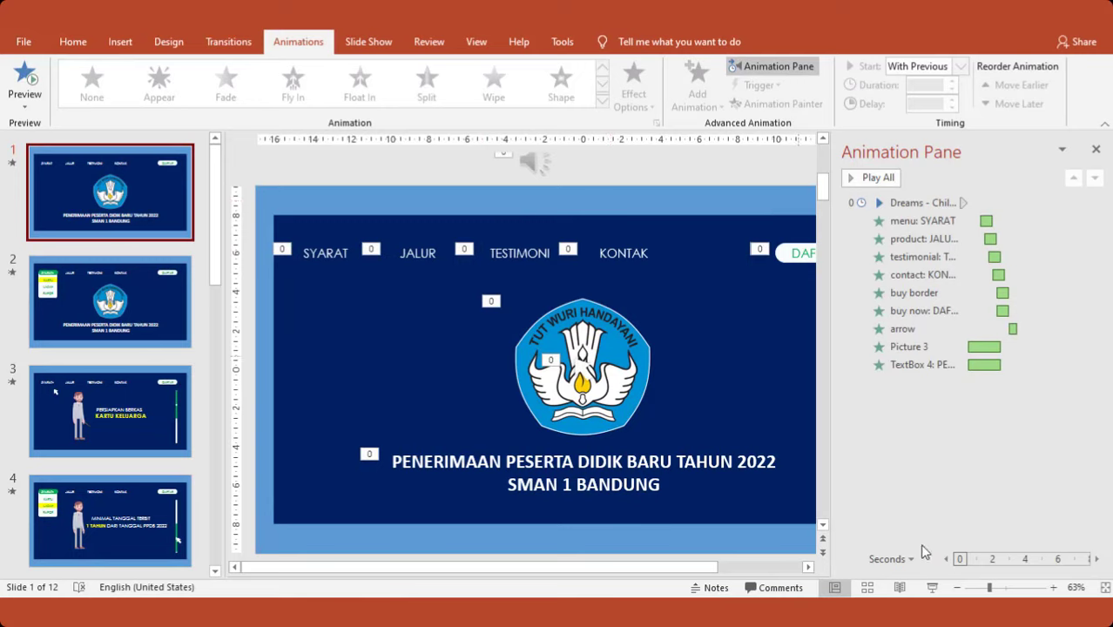
click(24, 79)
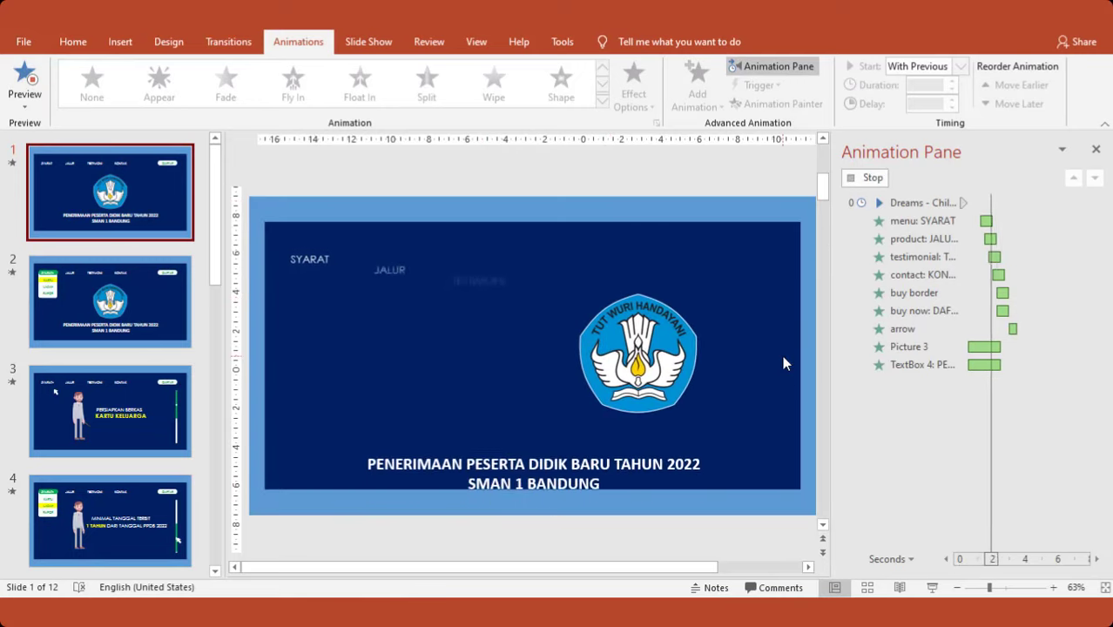
click(155, 284)
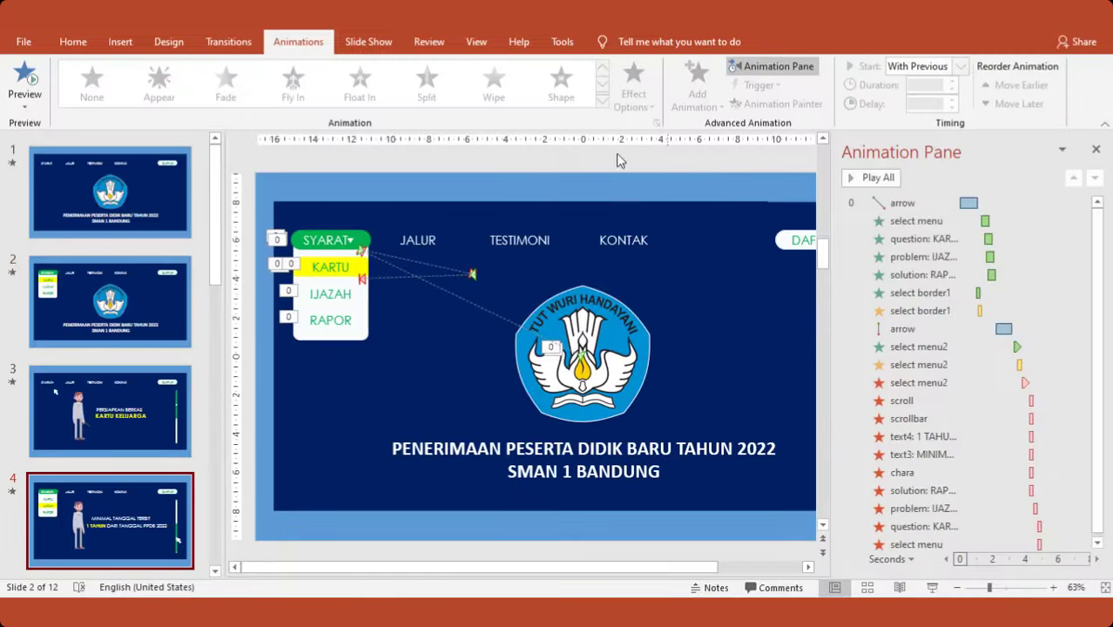
Review the KARTU KELUARGA text on slide 3 and the MINIMAL TANGGAL TERBIT text and character animation on slide 4
click(166, 396)
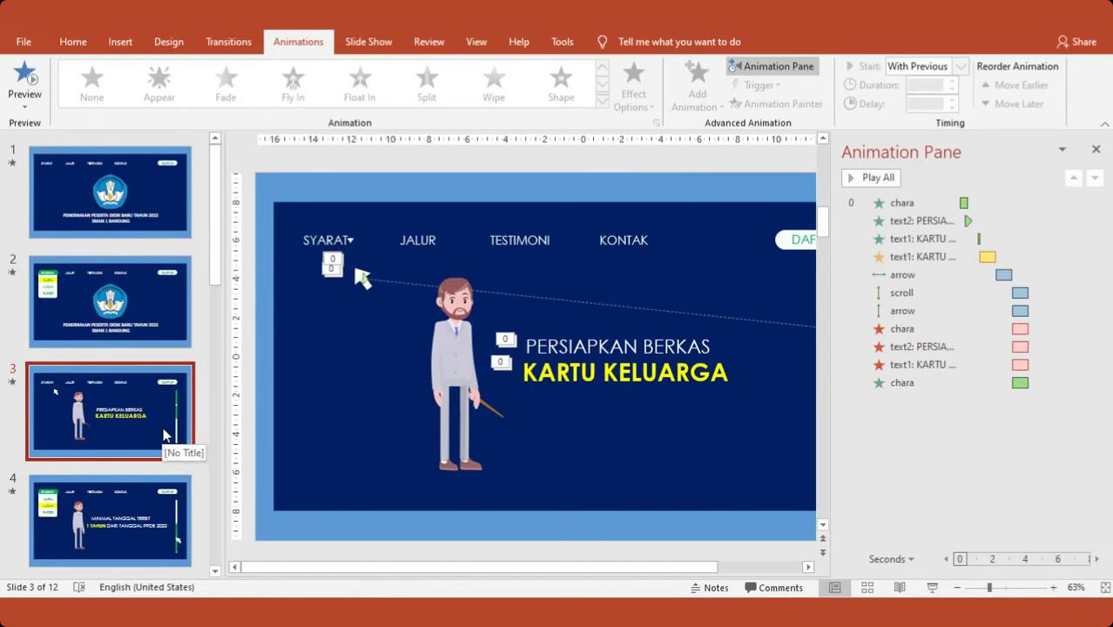
scroll(164, 435, down, 1)
click(123, 495)
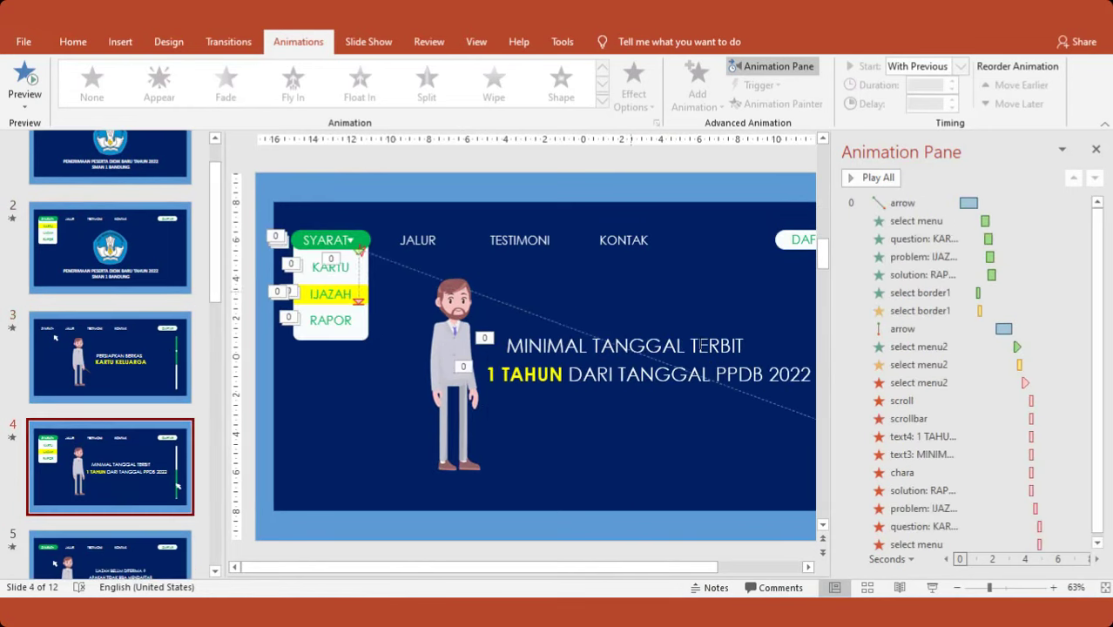
click(550, 381)
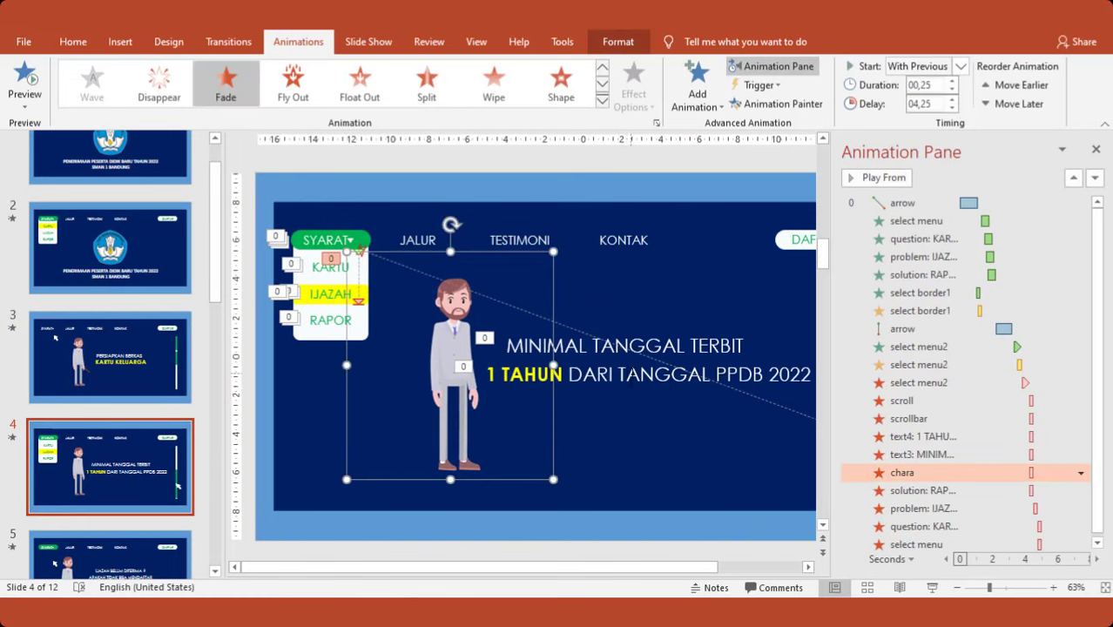
click(619, 374)
scroll(163, 454, down, 5)
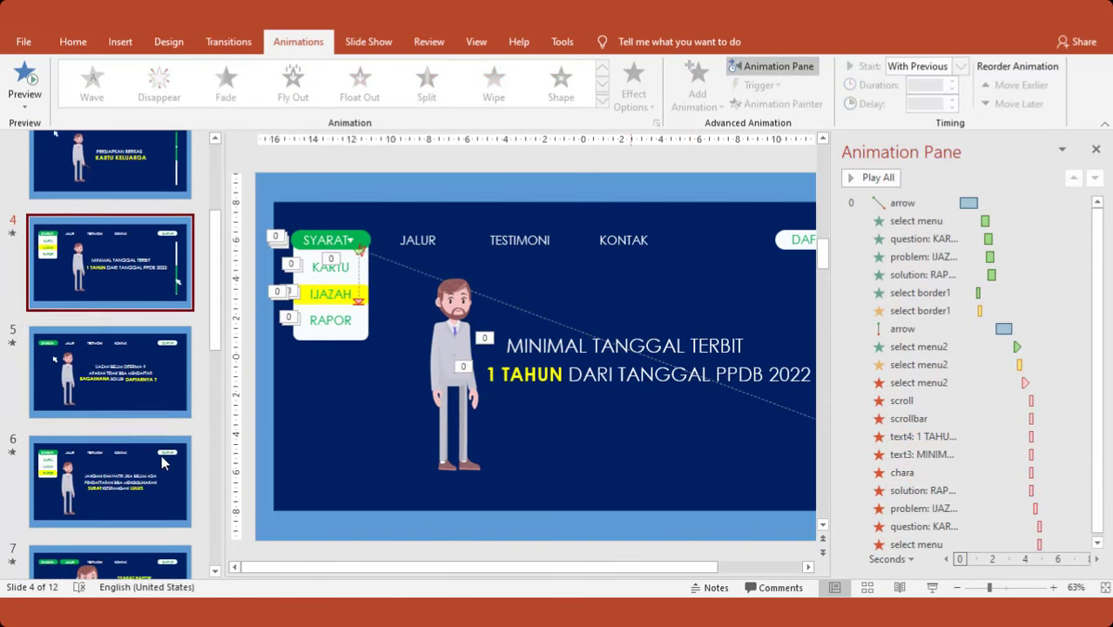
scroll(161, 462, down, 1)
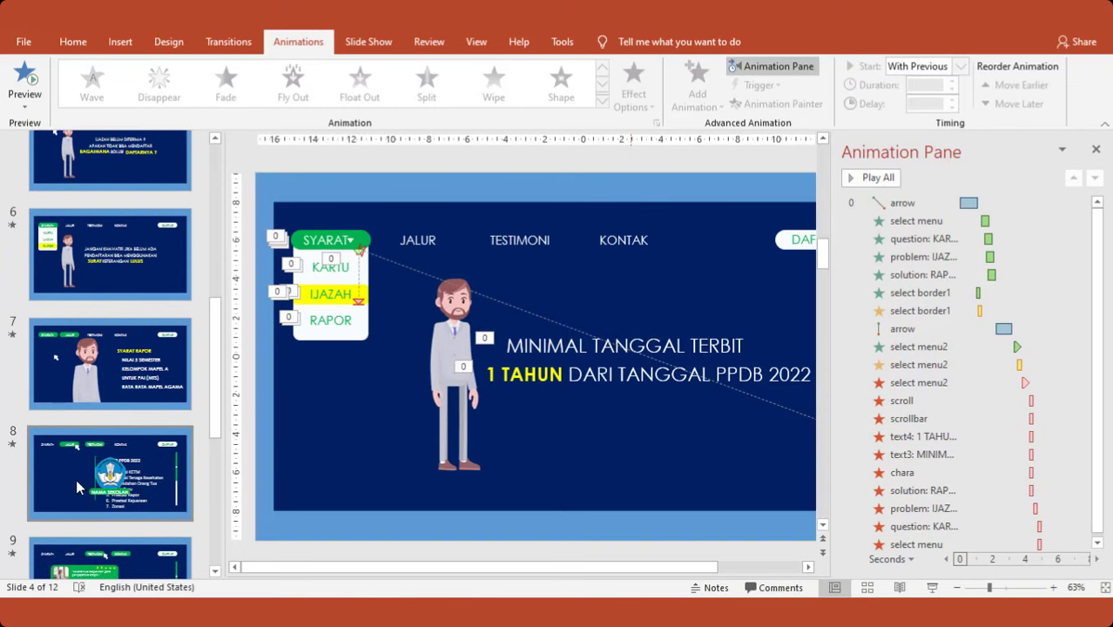
Preview the animations of the logo, NAMA SEKOLAH label and PPDB 2022 list on slide 8
click(77, 481)
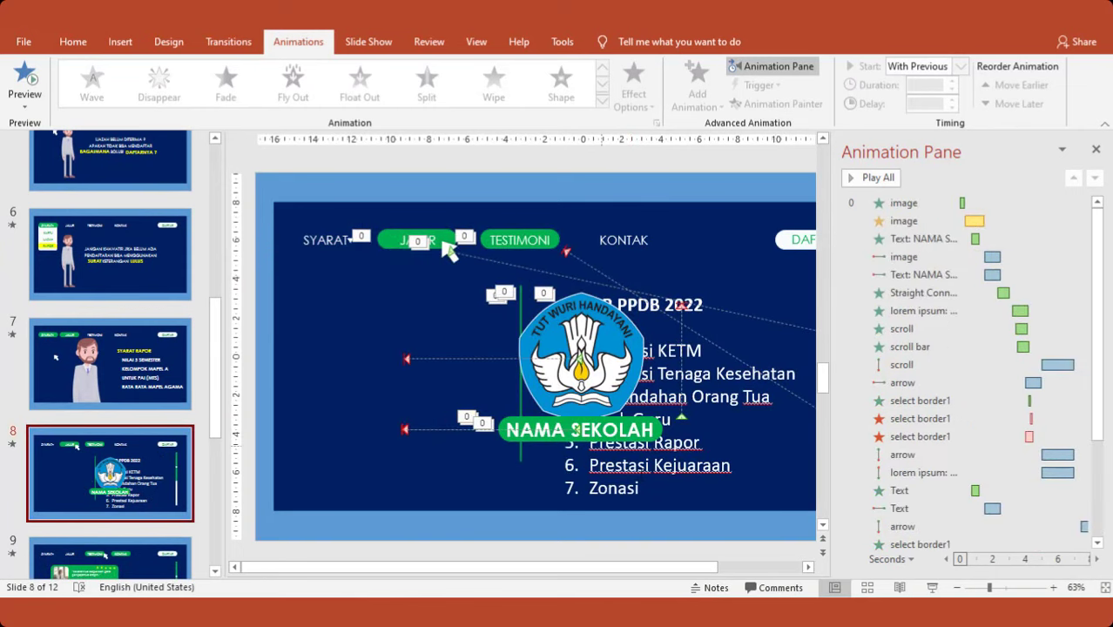
click(24, 77)
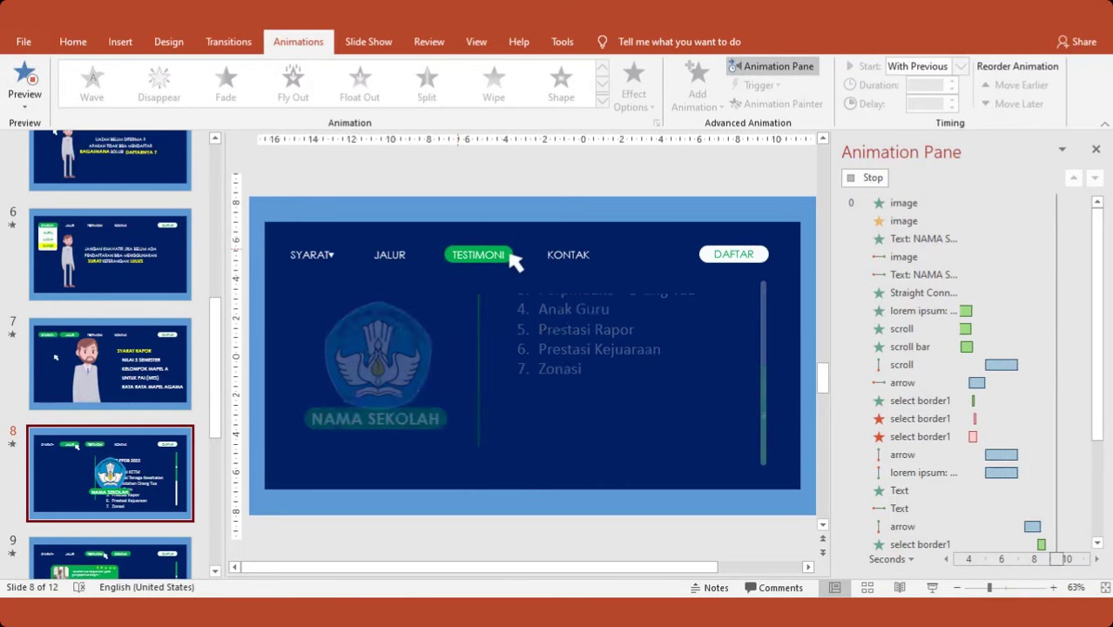
scroll(161, 418, down, 4)
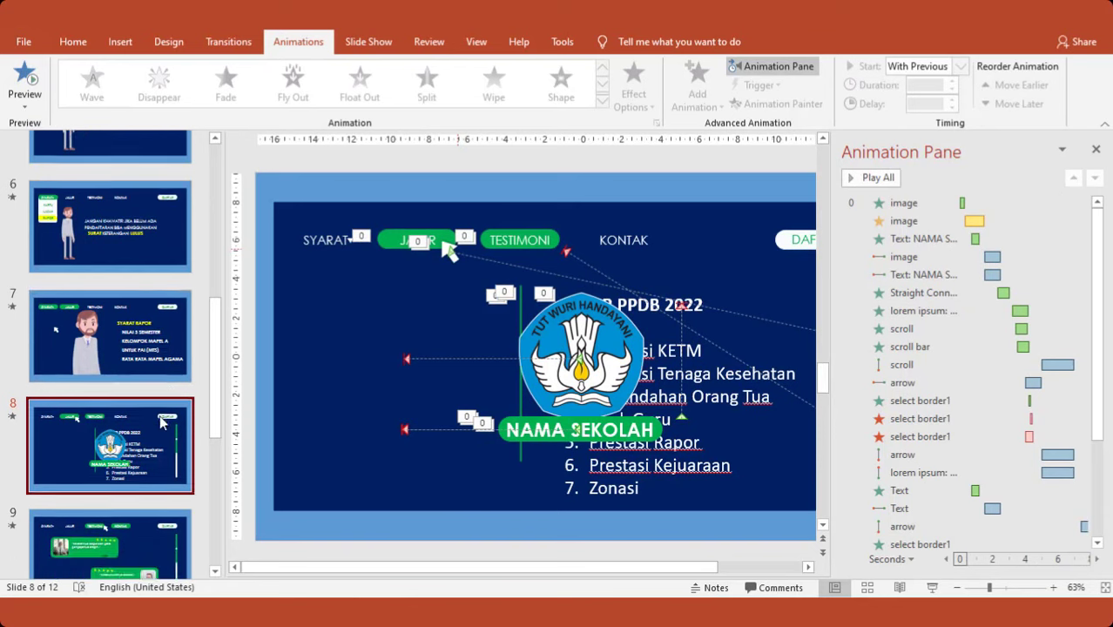
Look over all the testimonials on slide 9, including those below the slide edge, and preview their scrolling animation
click(154, 418)
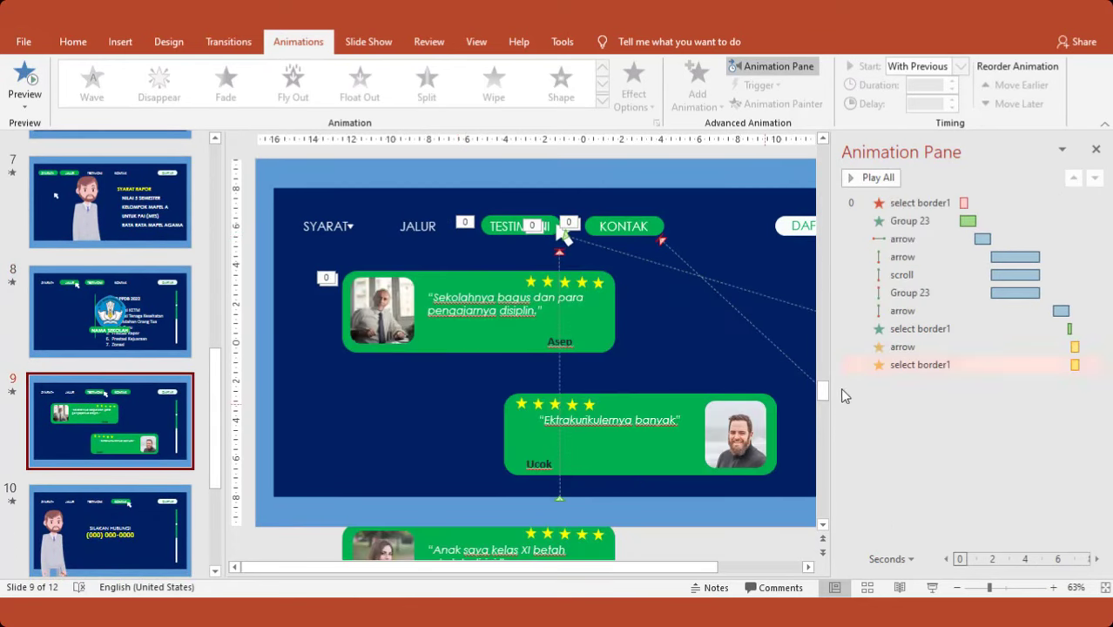
scroll(823, 527, down, 3)
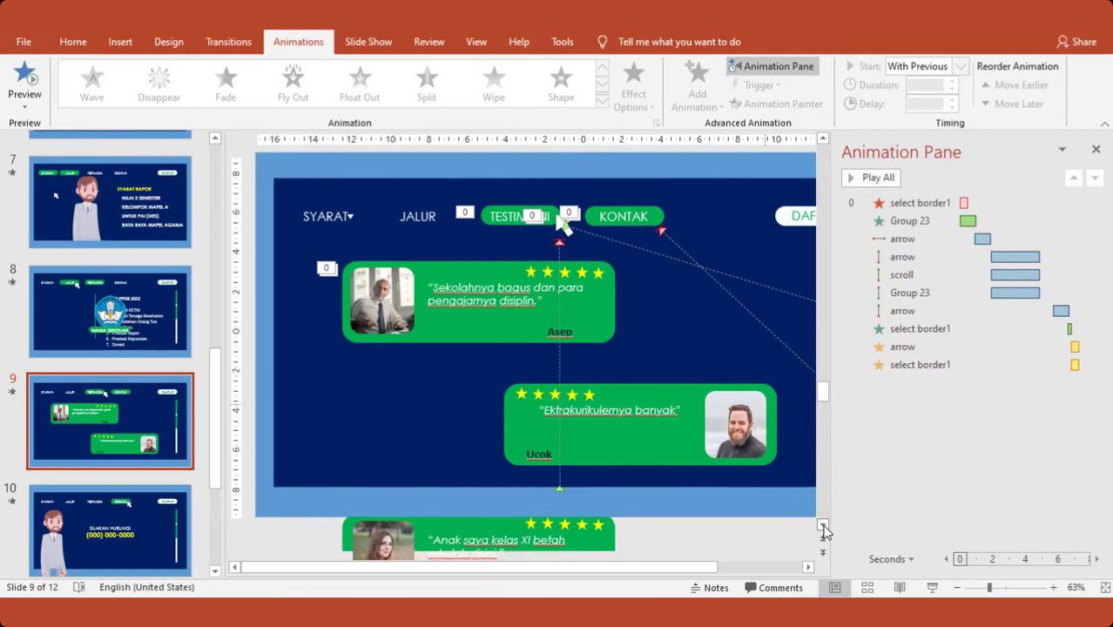
click(822, 138)
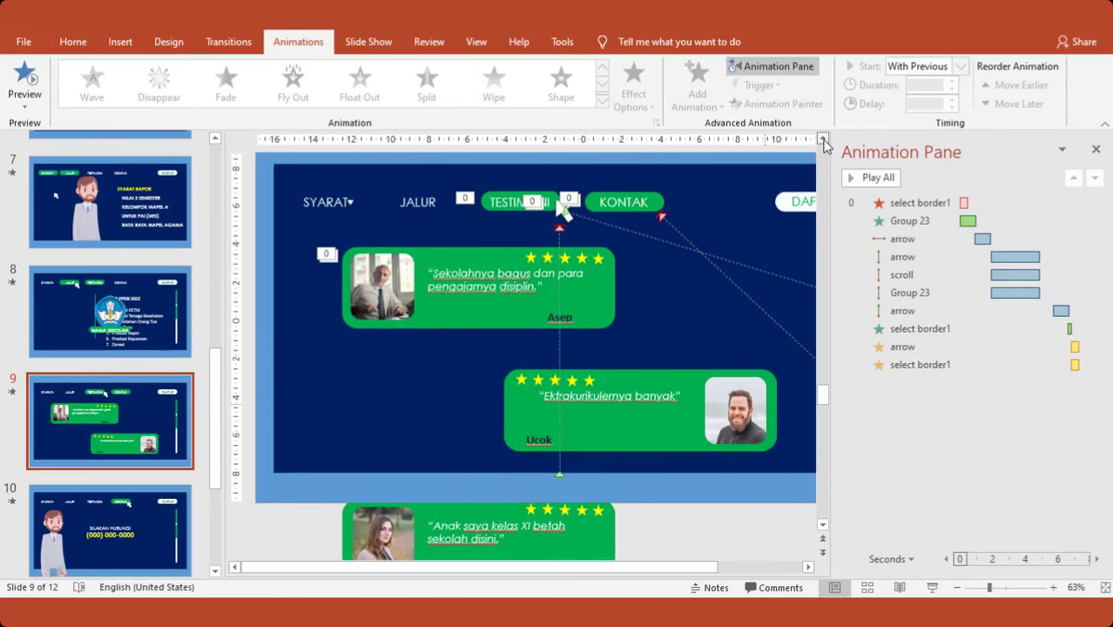
click(20, 76)
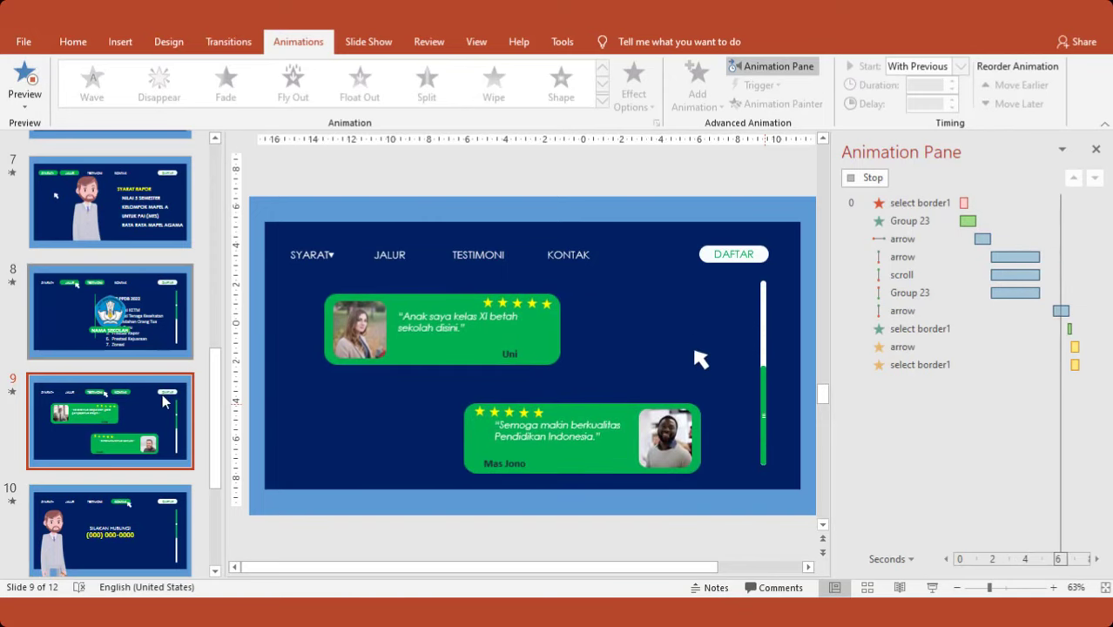
scroll(220, 453, down, 2)
scroll(224, 484, down, 4)
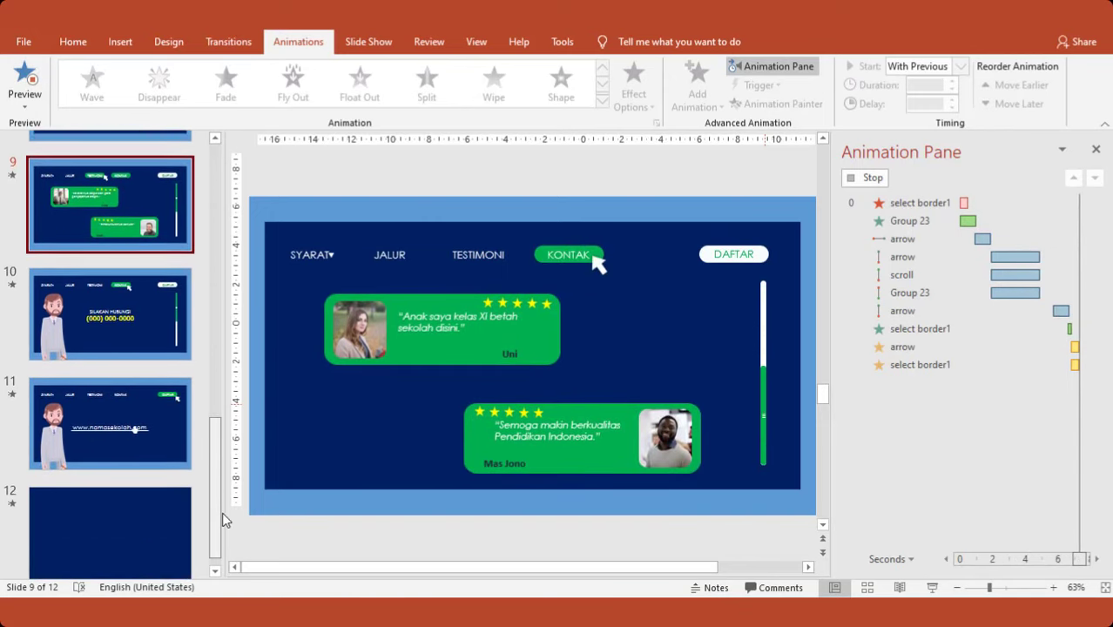
Preview the website address animations on slide 11 and go back to the first slides in the thumbnail list
click(169, 441)
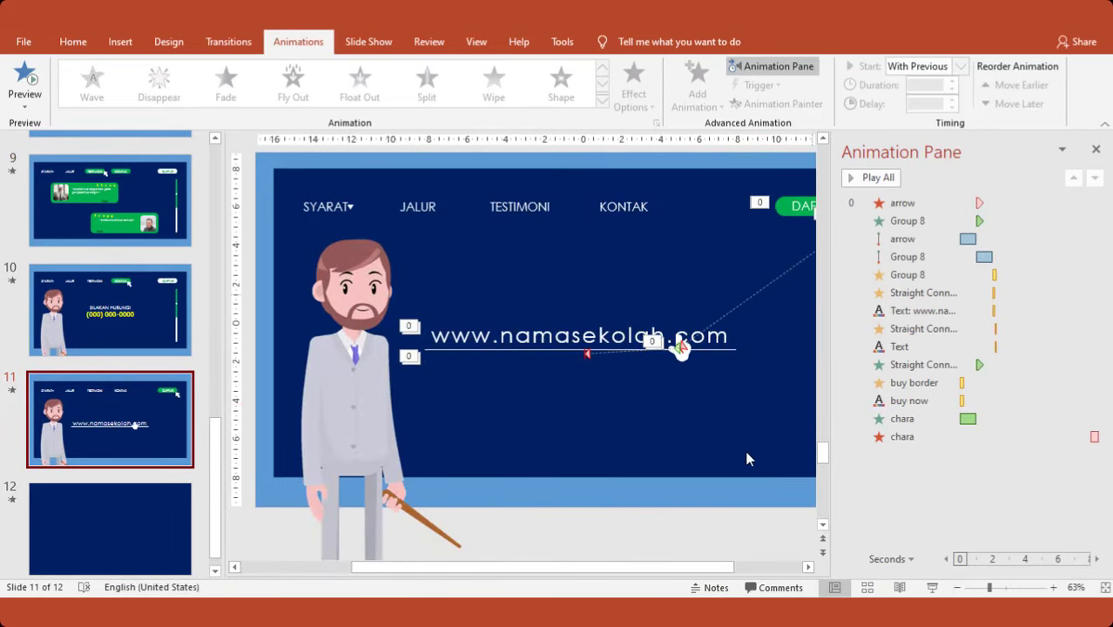
click(24, 80)
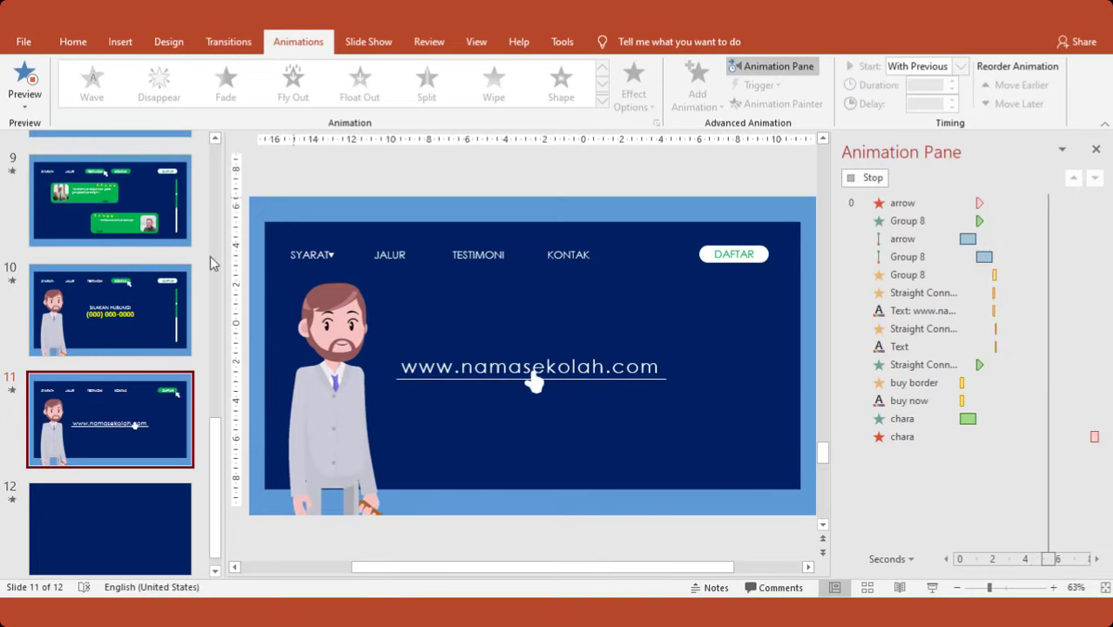
drag(218, 428, 219, 146)
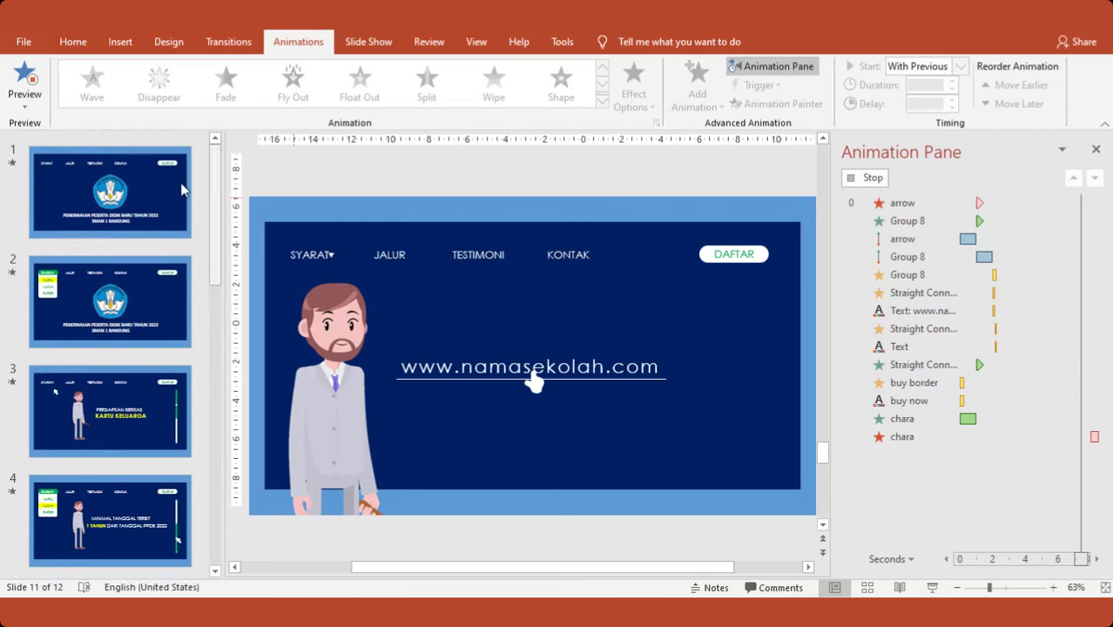
Go to slide 1, hide the Animation Pane and show it again to view the slide's list of animations
click(155, 188)
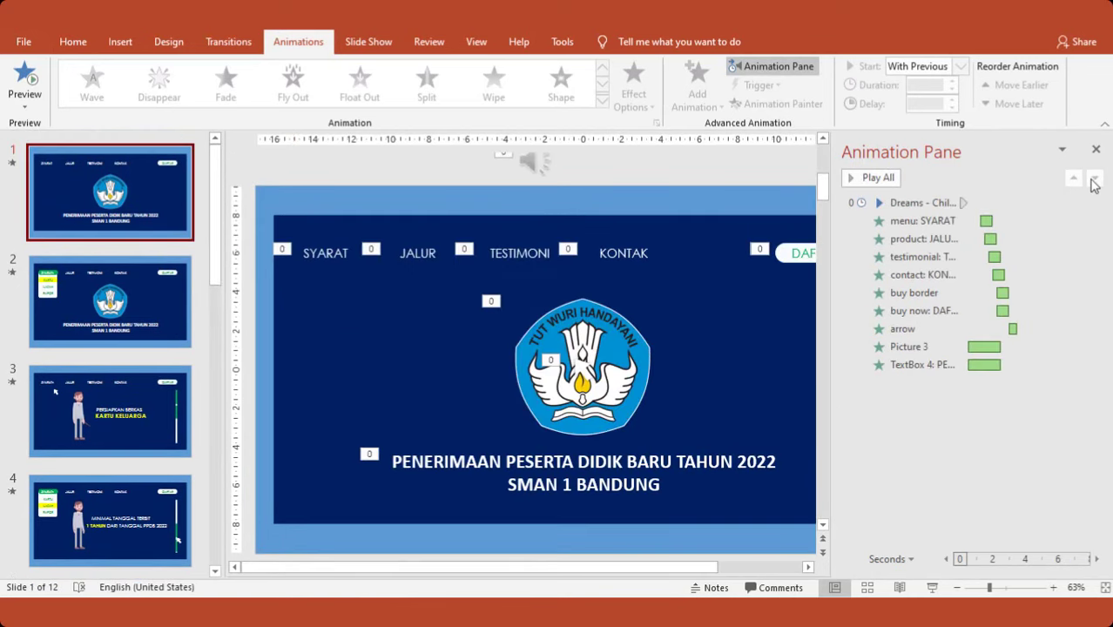
click(1096, 150)
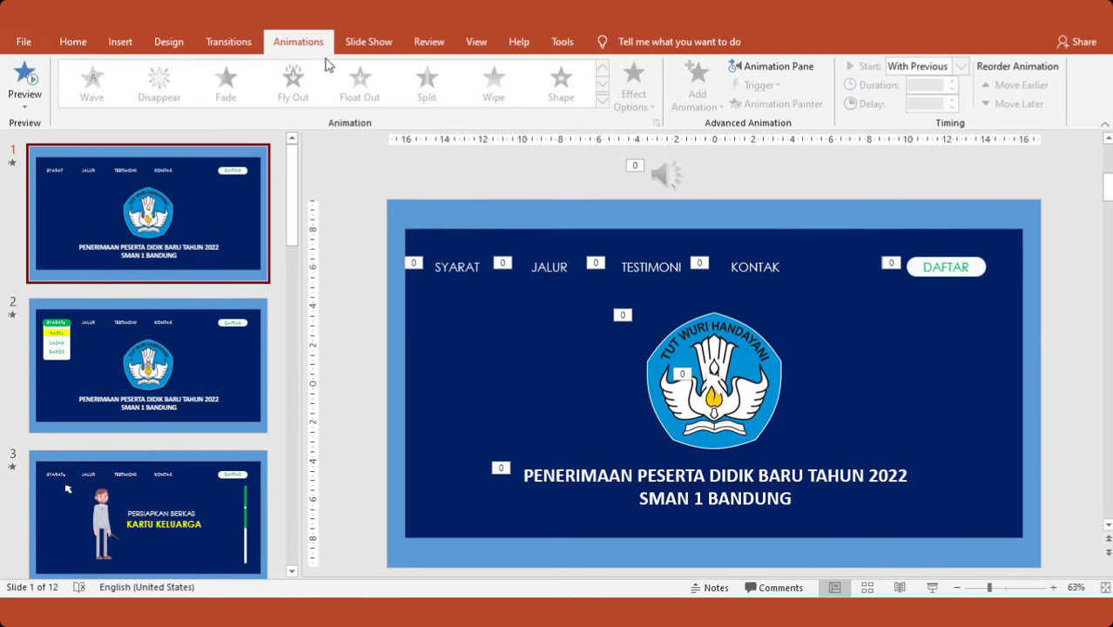
click(795, 69)
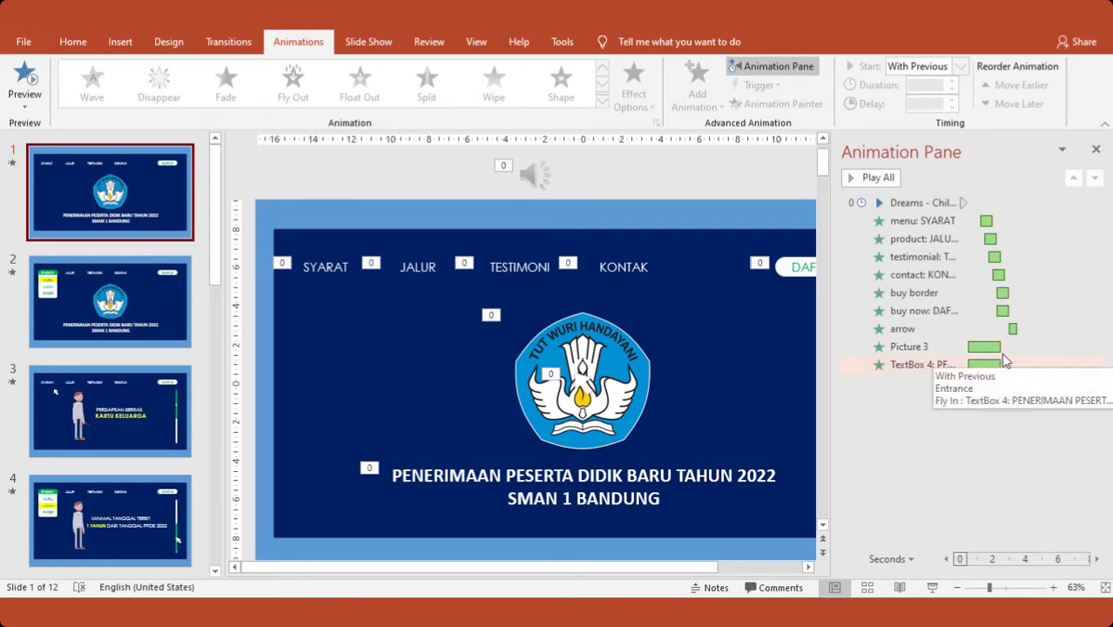
Inspect the effect and timing options of the logo picture's Fly In animation on slide 1, then dismiss them without applying changes
click(1078, 348)
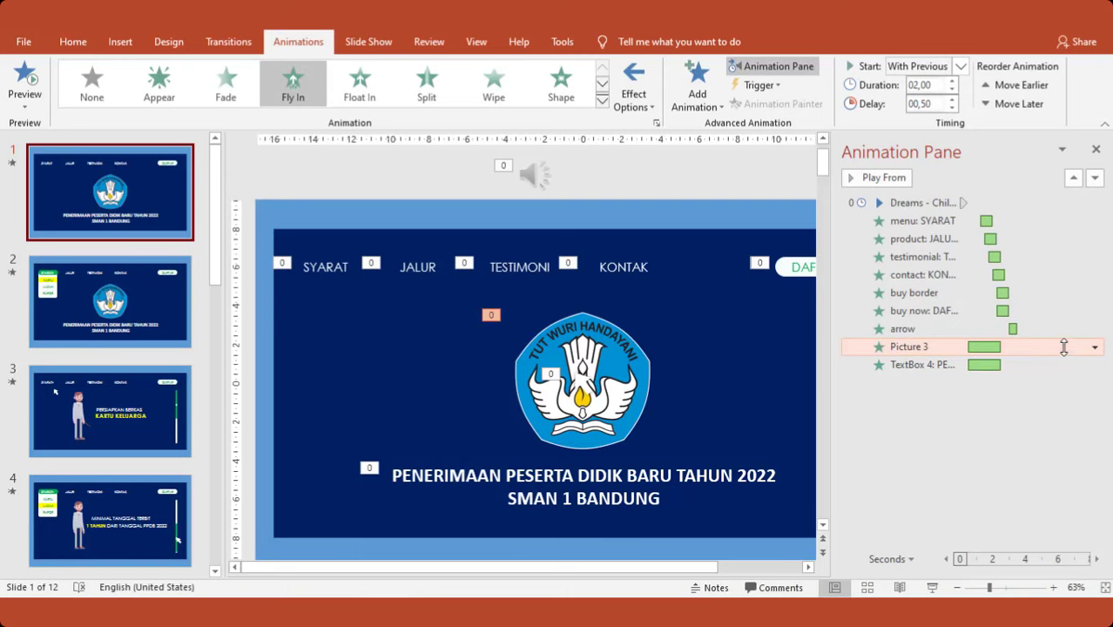
double_click(1064, 347)
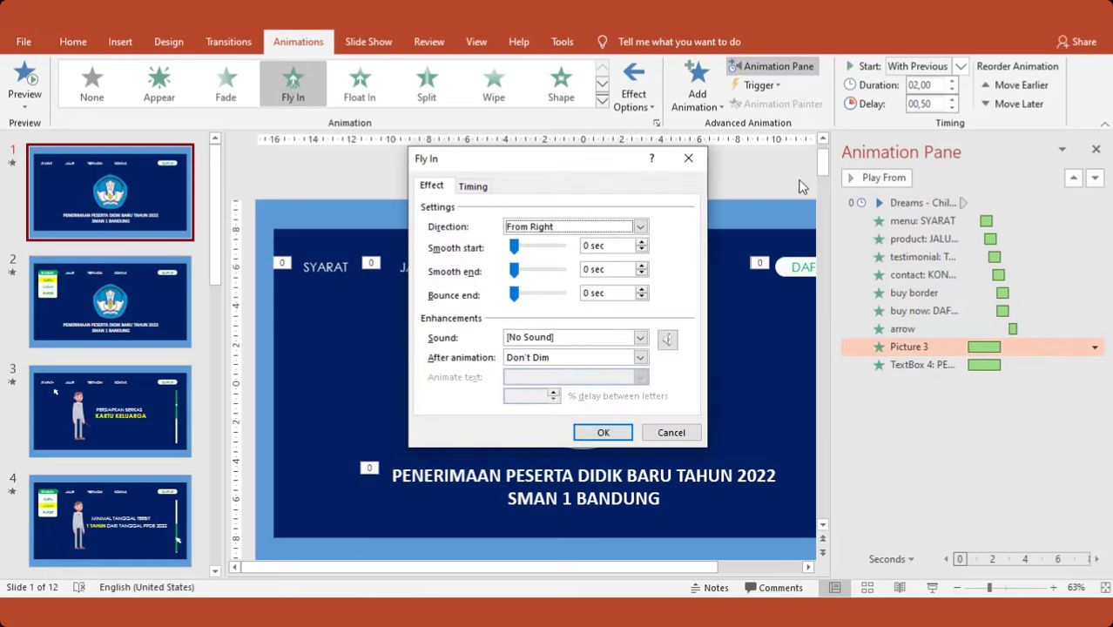
click(475, 188)
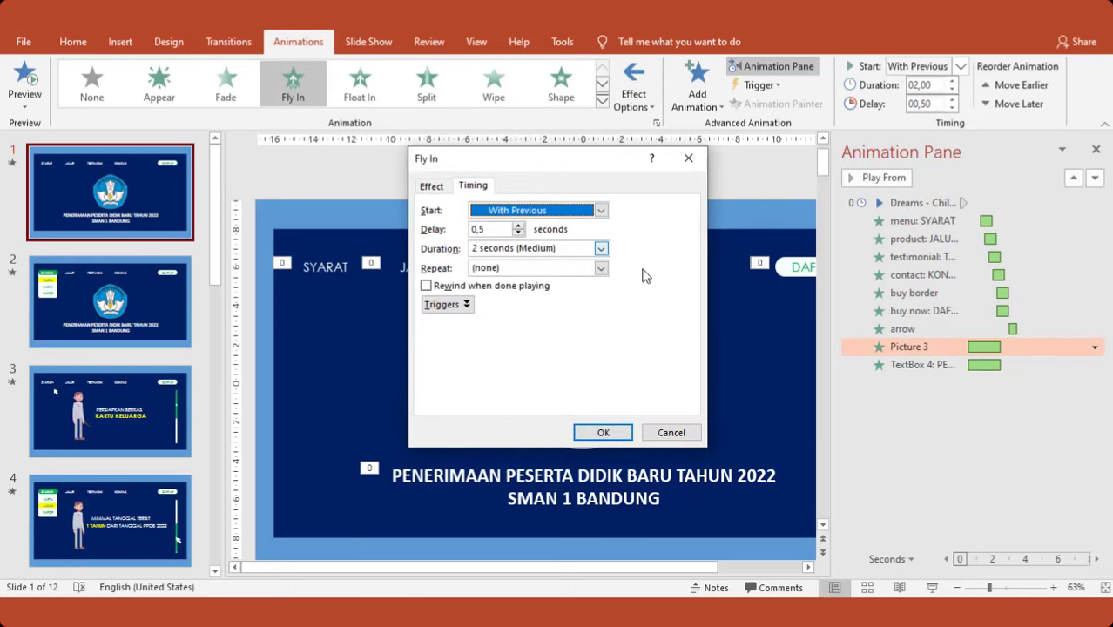
click(671, 432)
Look over the animation lists of slides 2 and 3, then return to slide 1
click(152, 308)
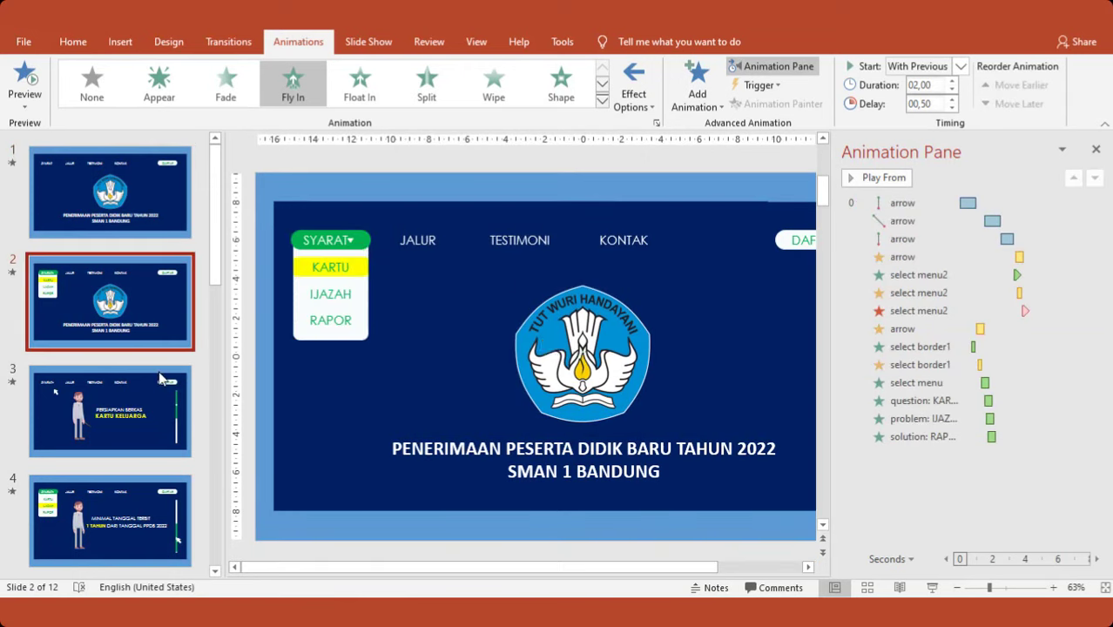
click(152, 427)
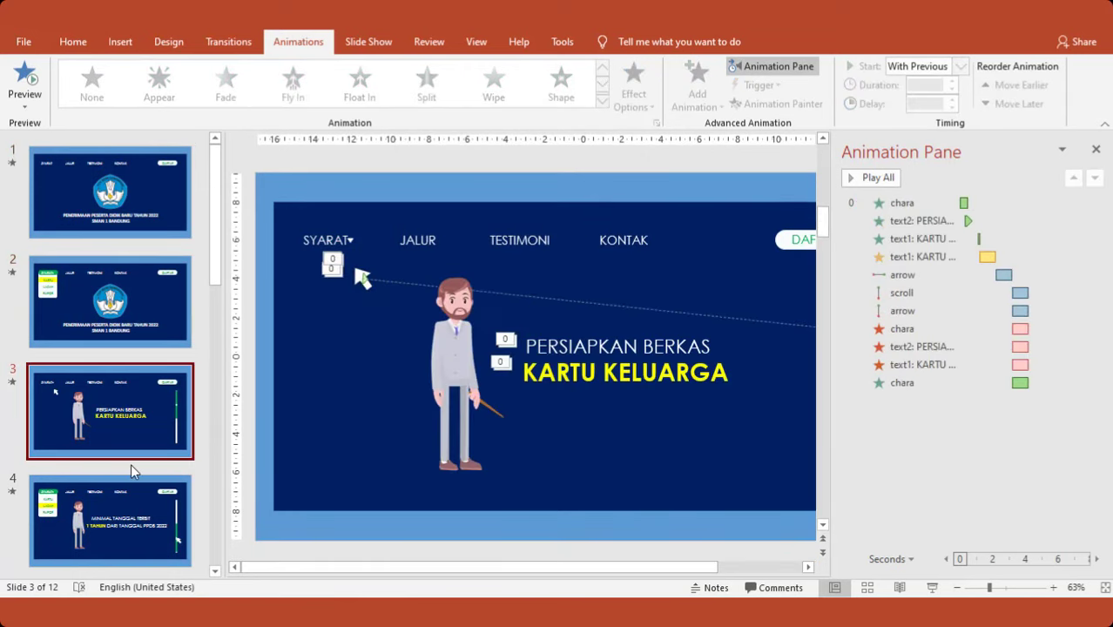
click(40, 197)
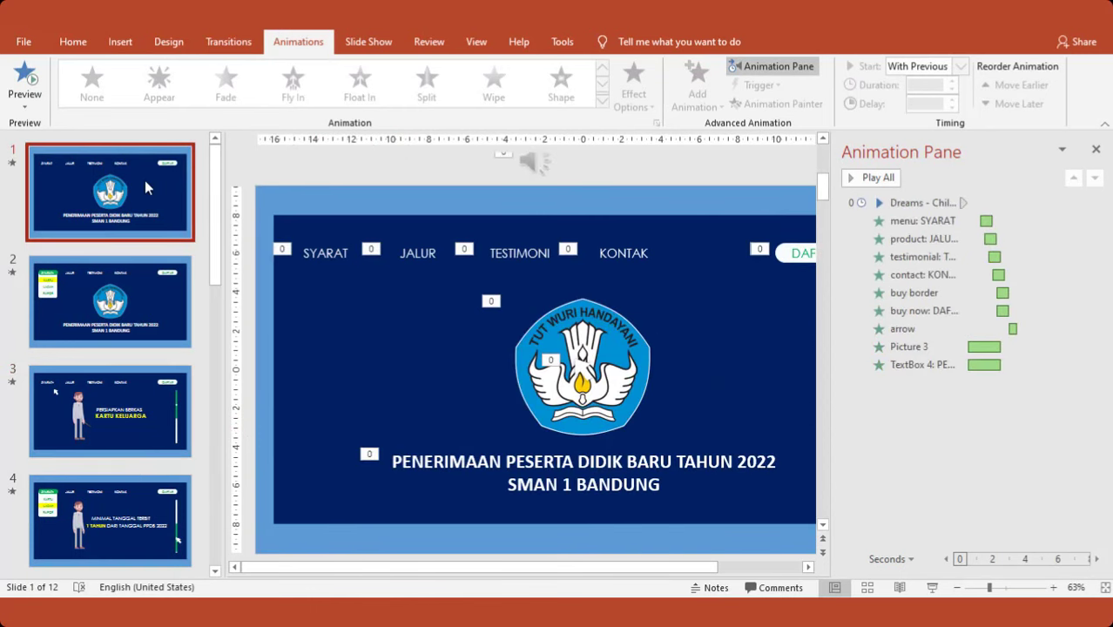